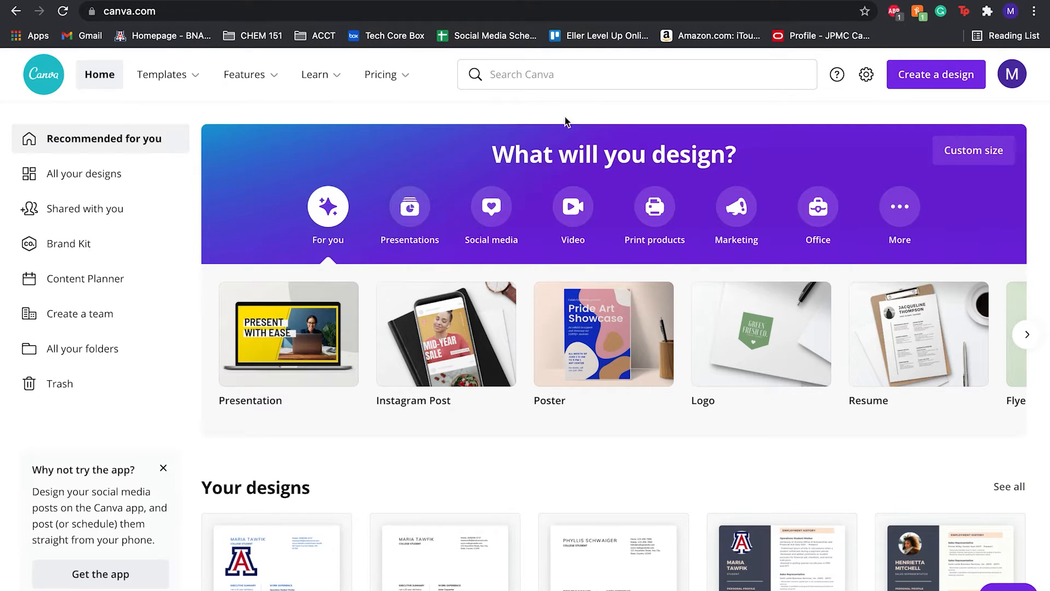
Browse the Simple resume templates and filter them to Free templates only.
mouse_move(178, 80)
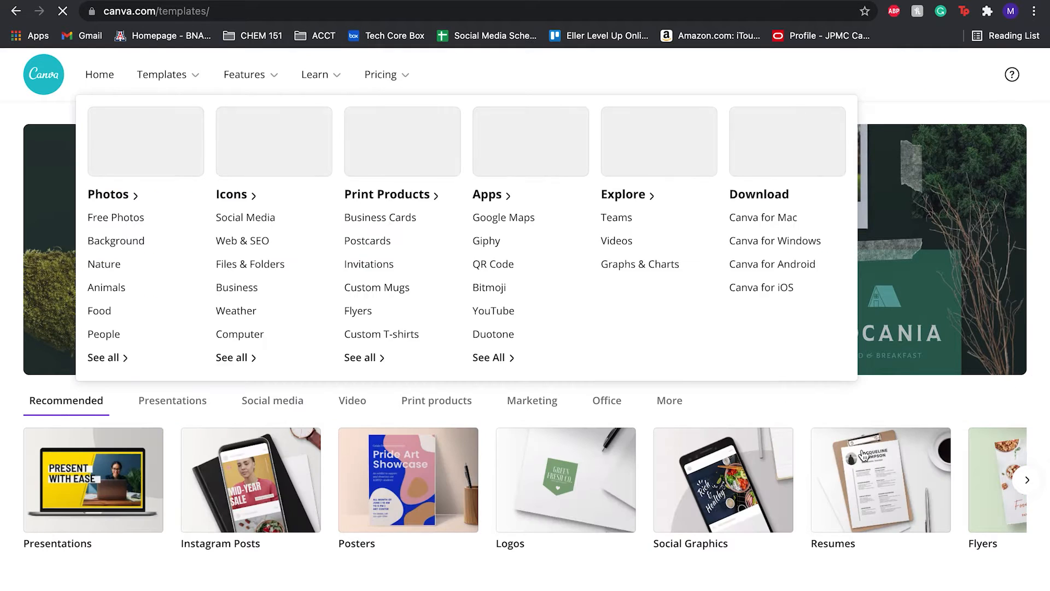
click(864, 455)
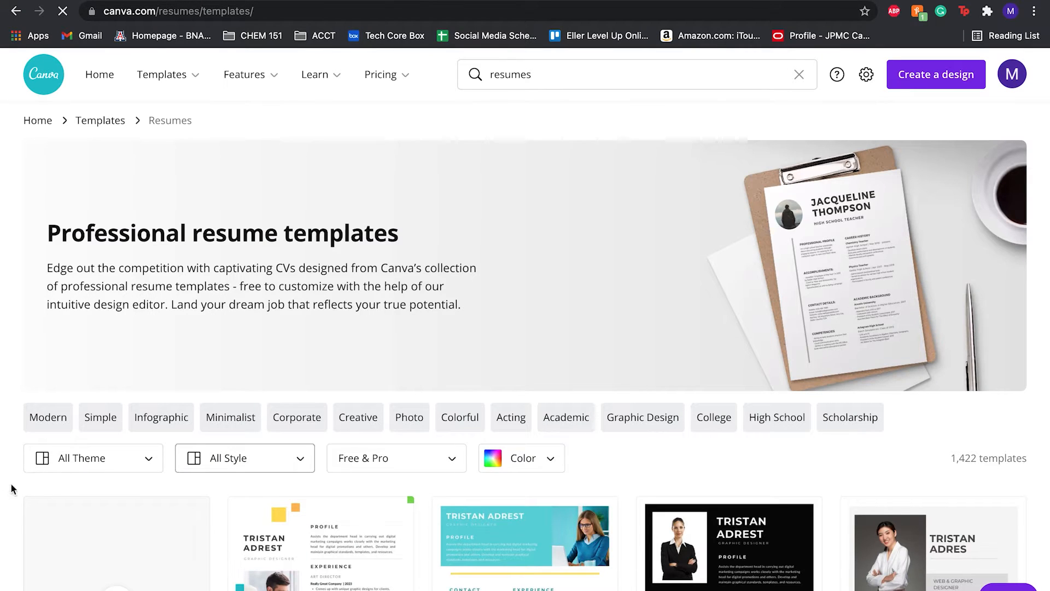
click(103, 420)
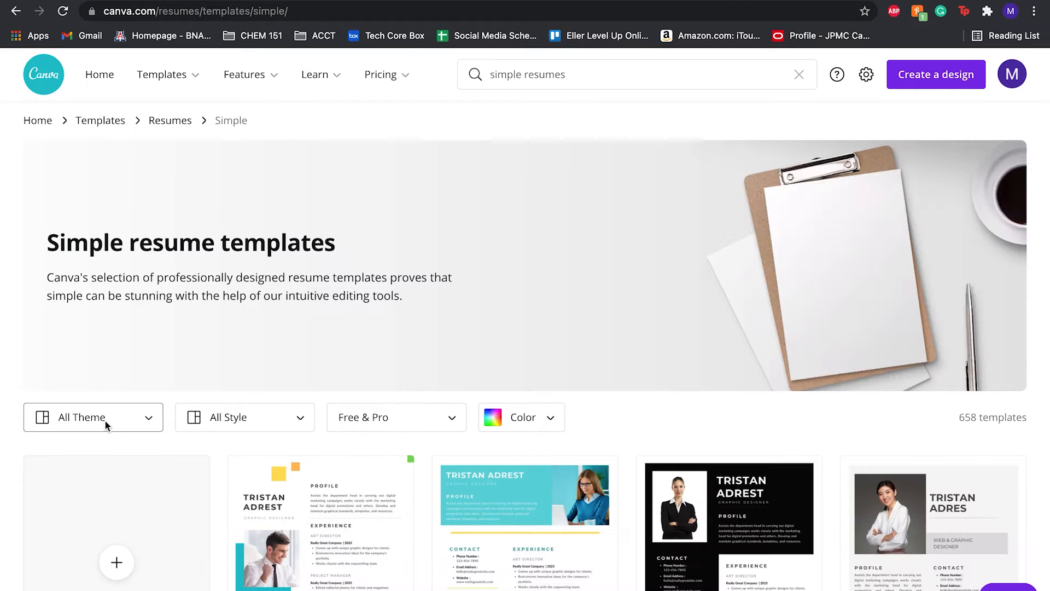
click(420, 423)
click(398, 468)
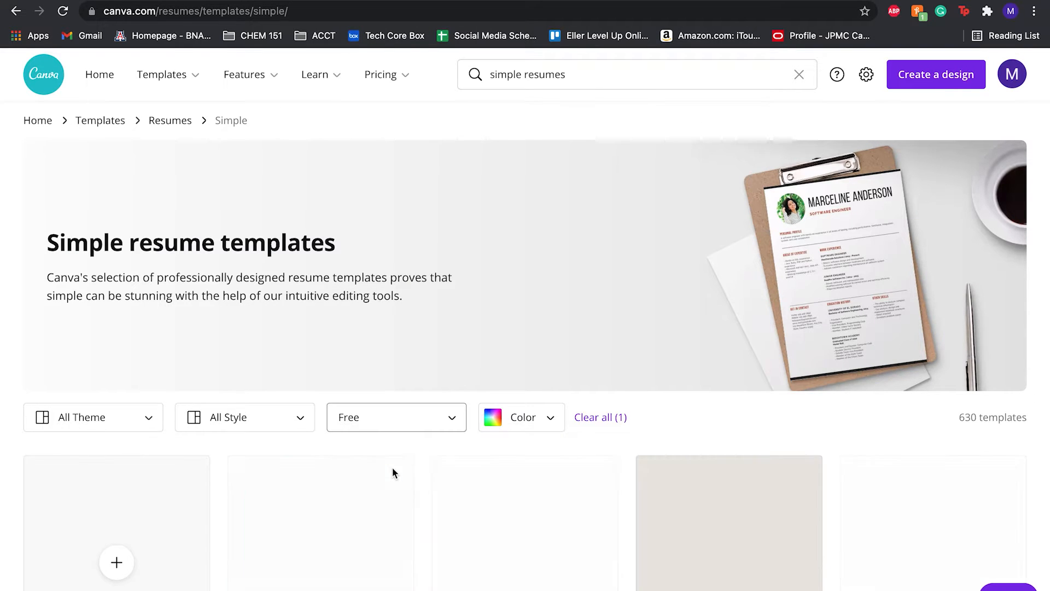
Open the White and Black Minimalist Resume template and start customizing it.
scroll(395, 474, down, 5)
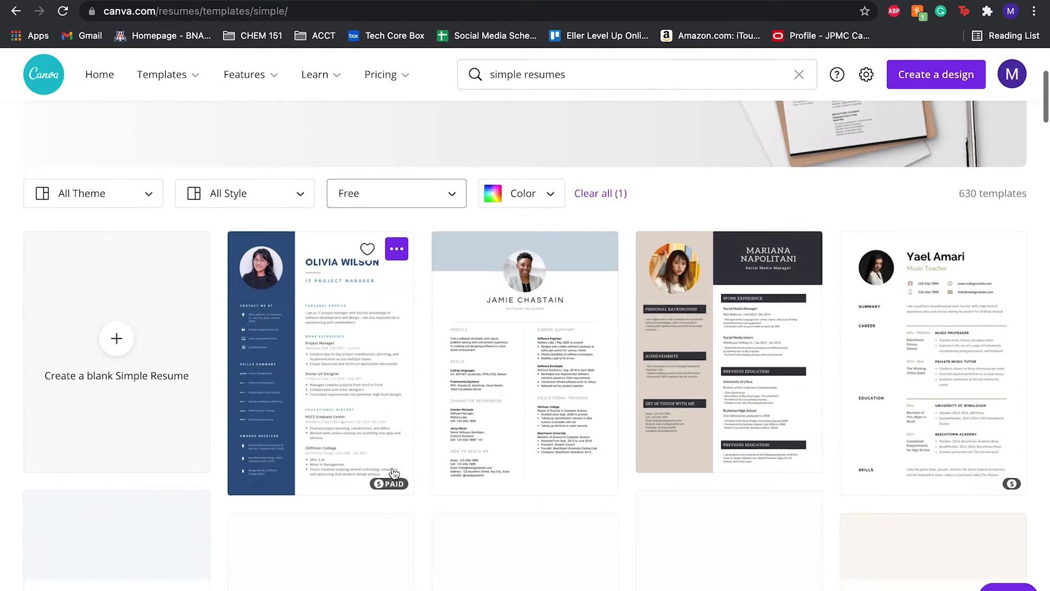
scroll(395, 474, down, 3)
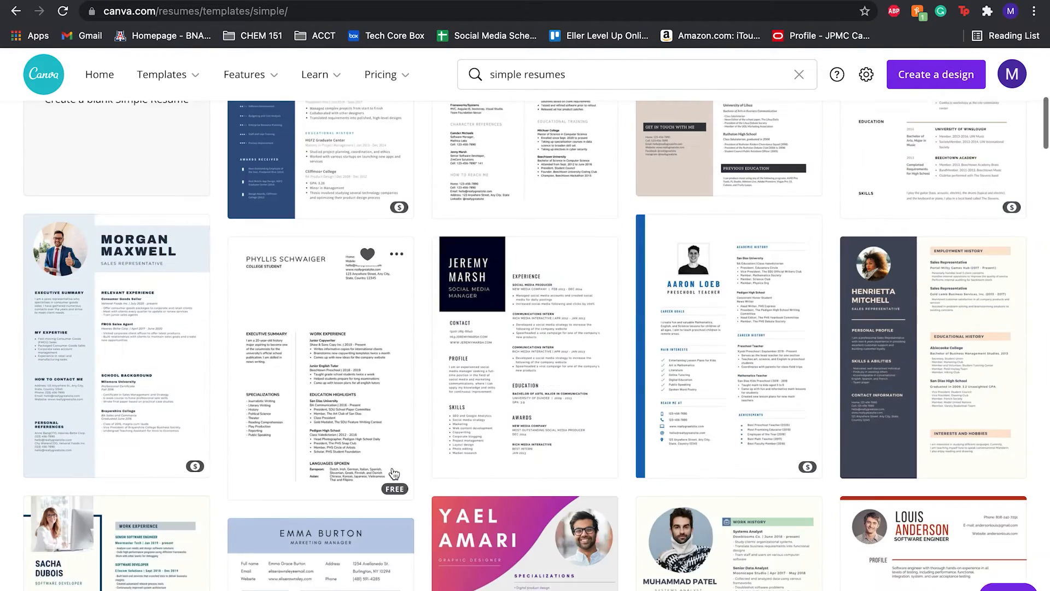
click(383, 373)
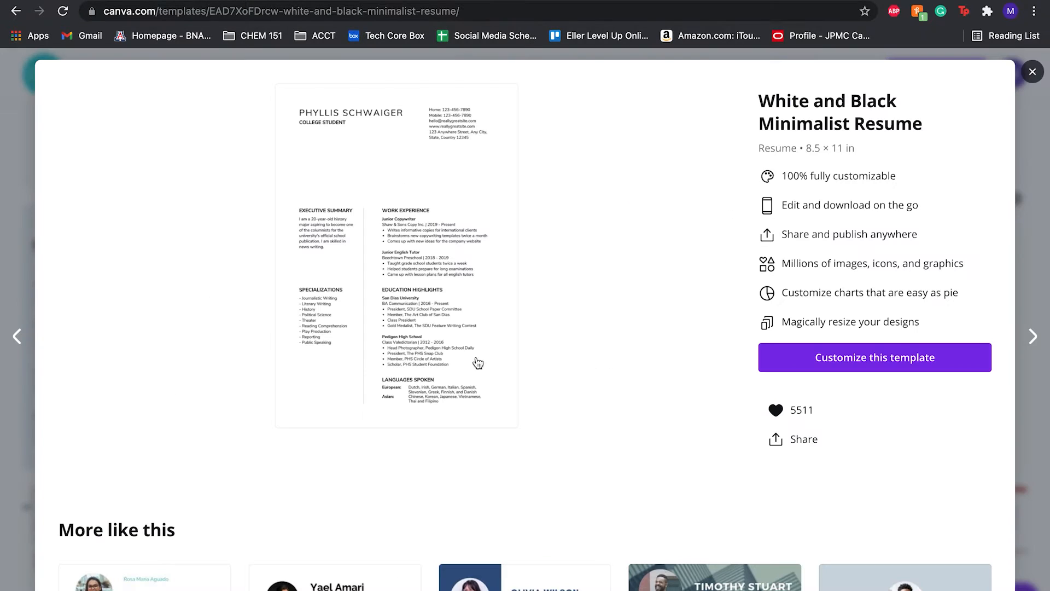
click(824, 358)
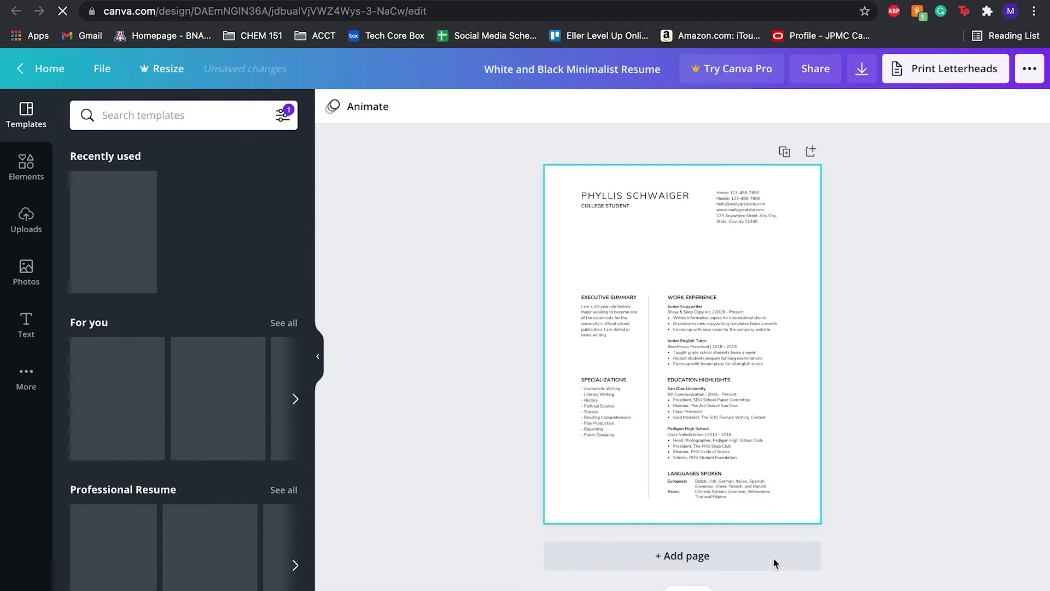
Upload the ualogo.png image from the device into the design's uploads.
scroll(772, 431, up, 5)
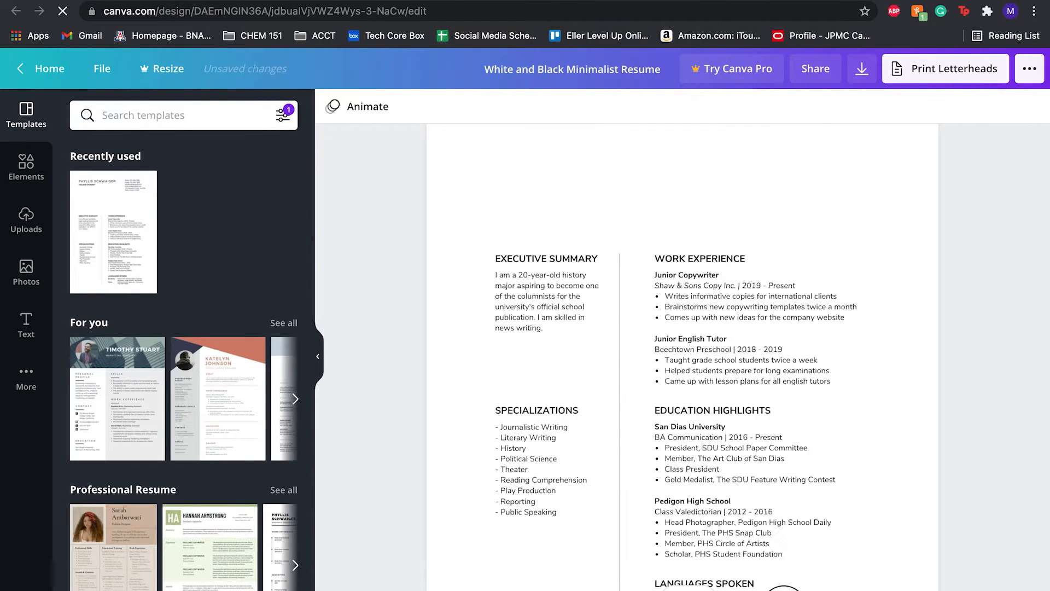
scroll(772, 432, up, 2)
scroll(772, 431, up, 2)
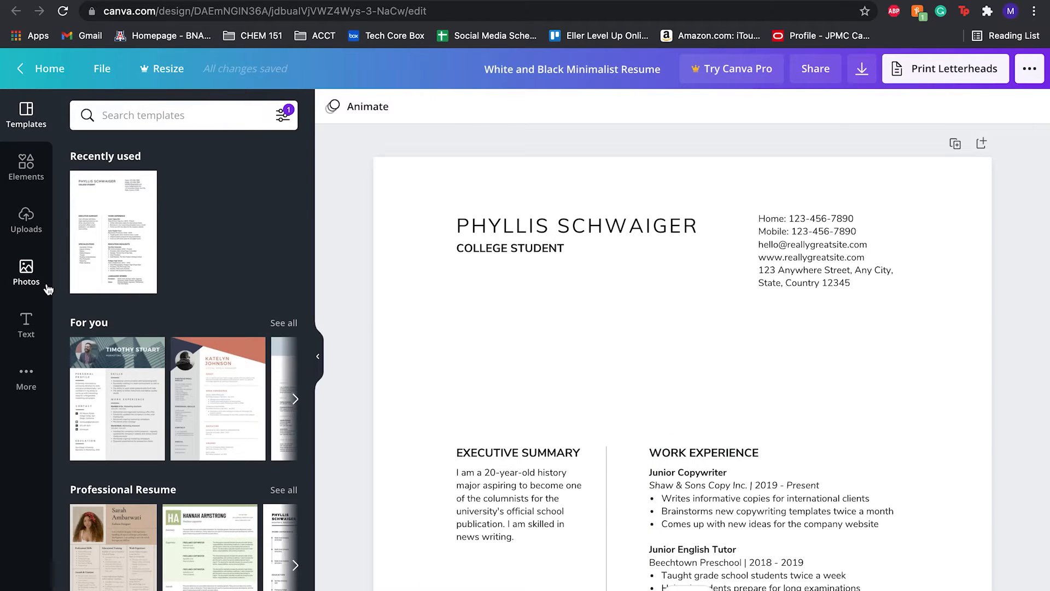
click(39, 227)
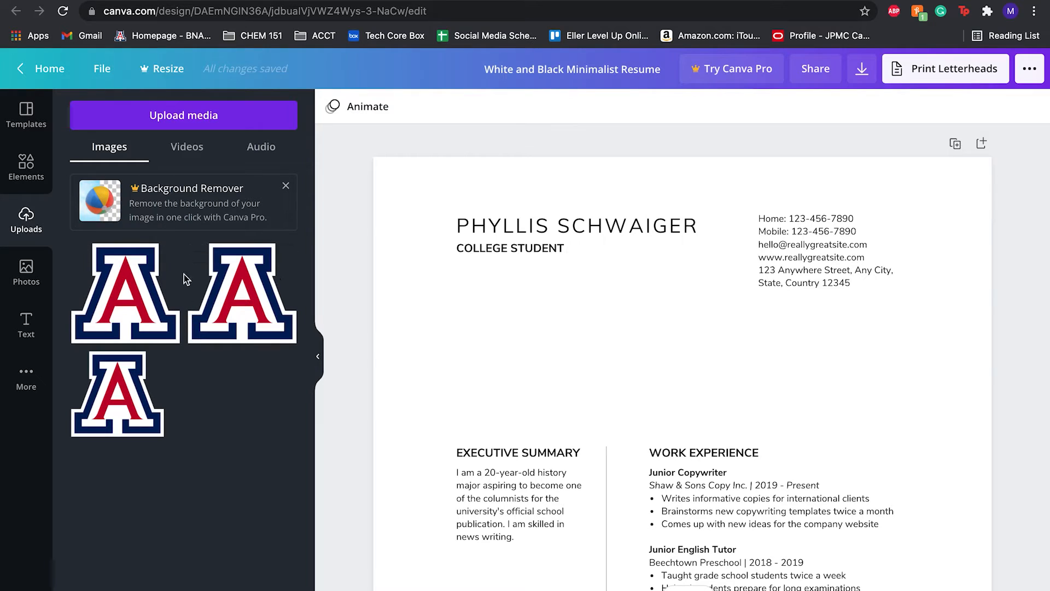
click(201, 125)
click(68, 110)
click(148, 113)
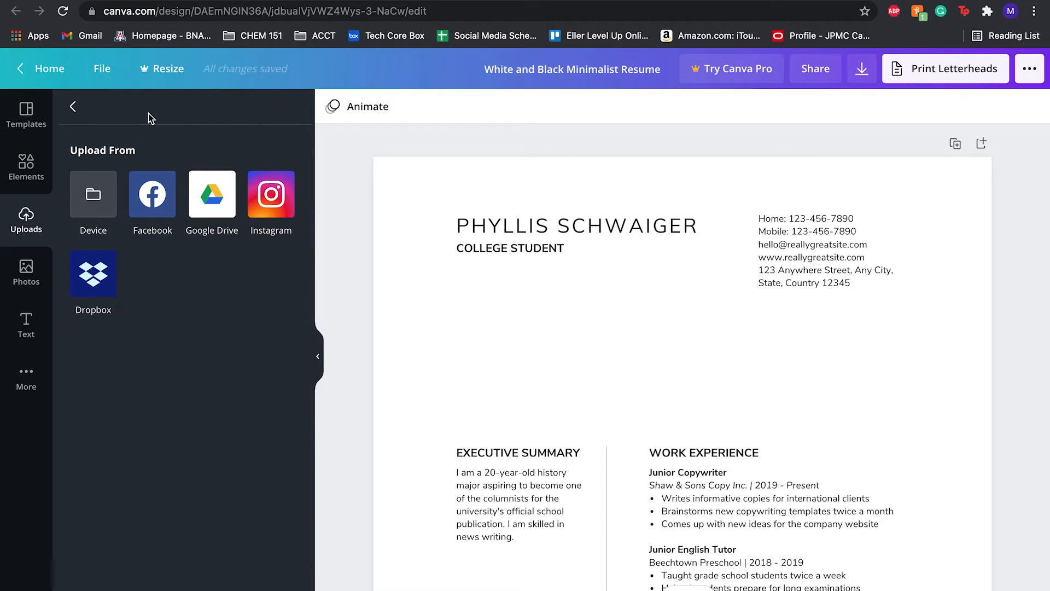
click(96, 193)
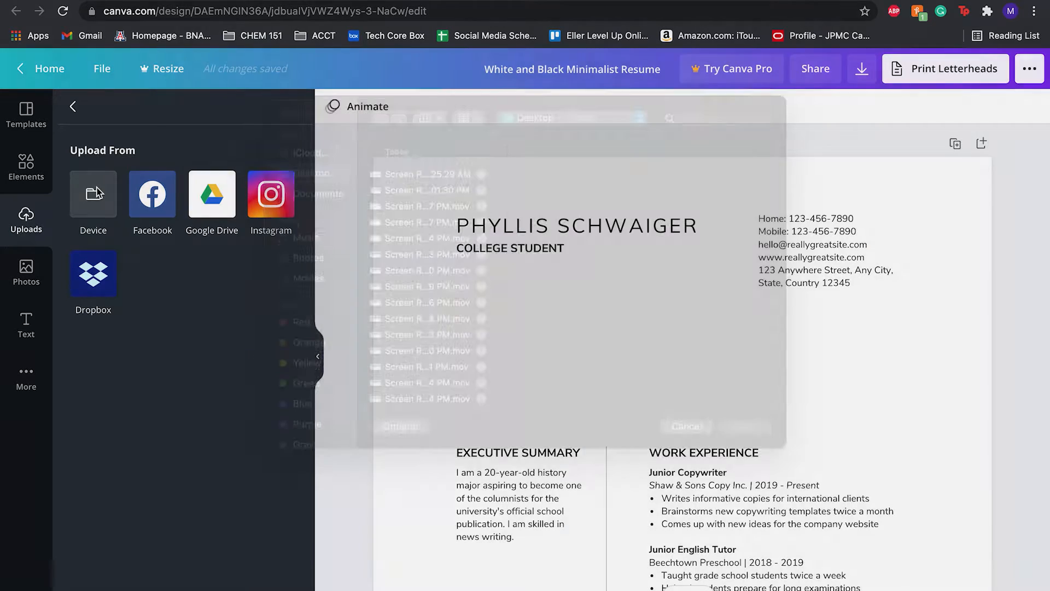
scroll(491, 310, down, 10)
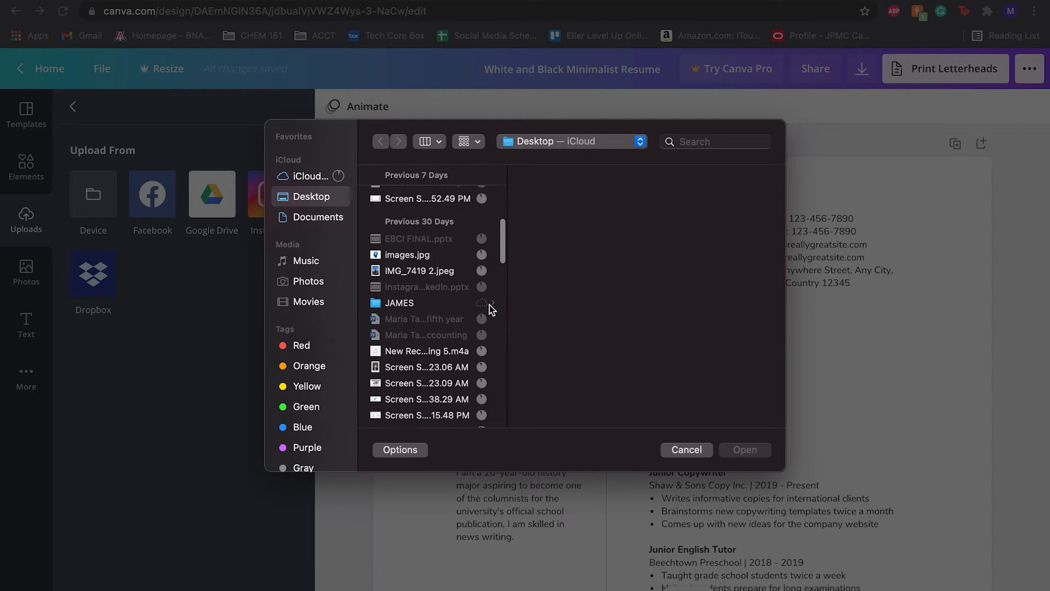
scroll(458, 287, up, 3)
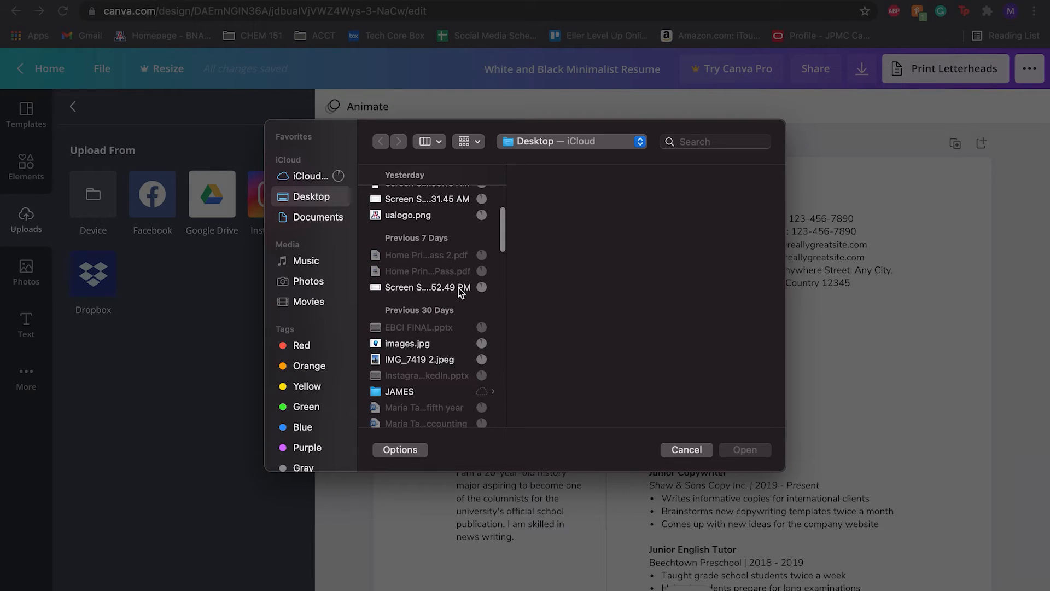
click(431, 216)
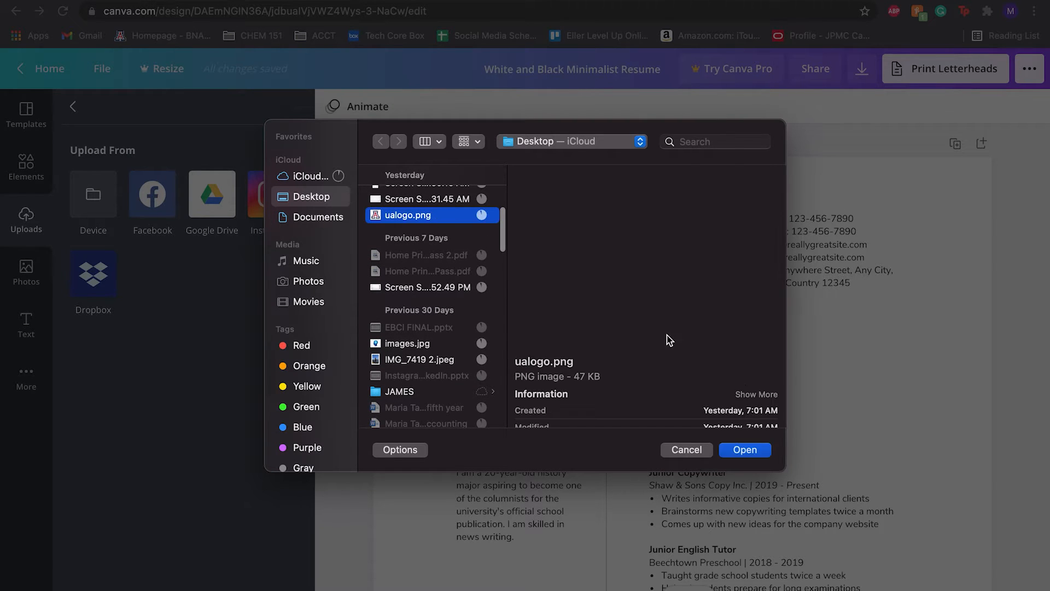
key(Return)
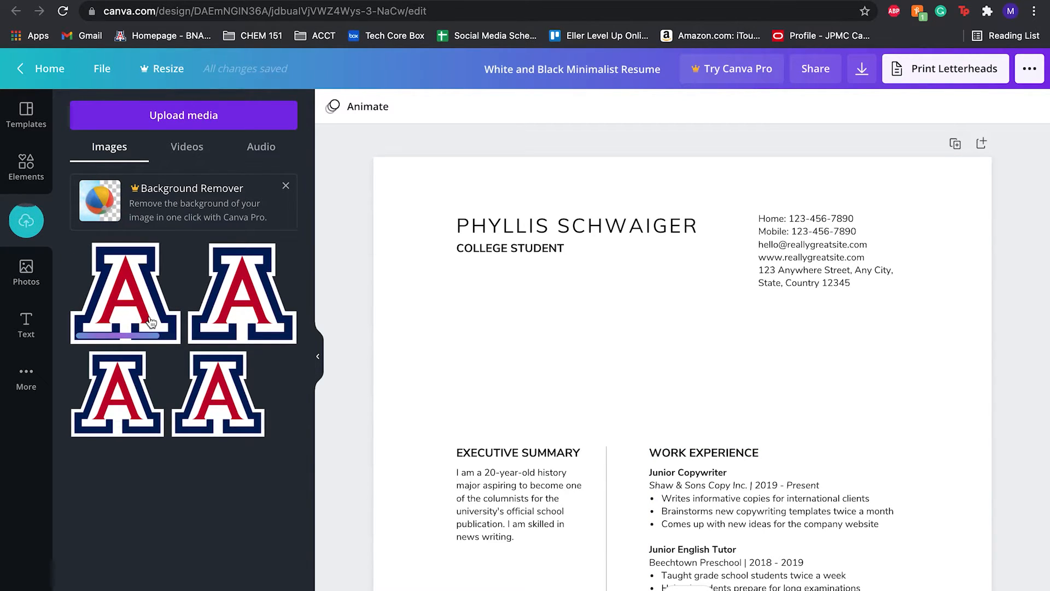
Place the uploaded University of Arizona logo on the resume, shrinking it to sit beneath the name heading.
drag(150, 321, 456, 303)
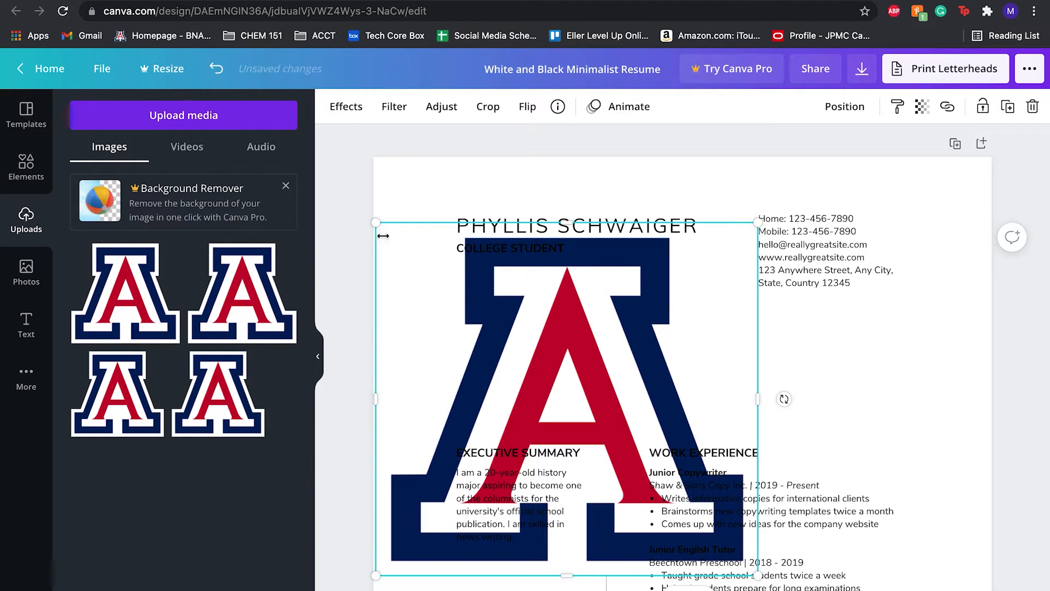
drag(376, 223, 562, 355)
drag(665, 417, 528, 308)
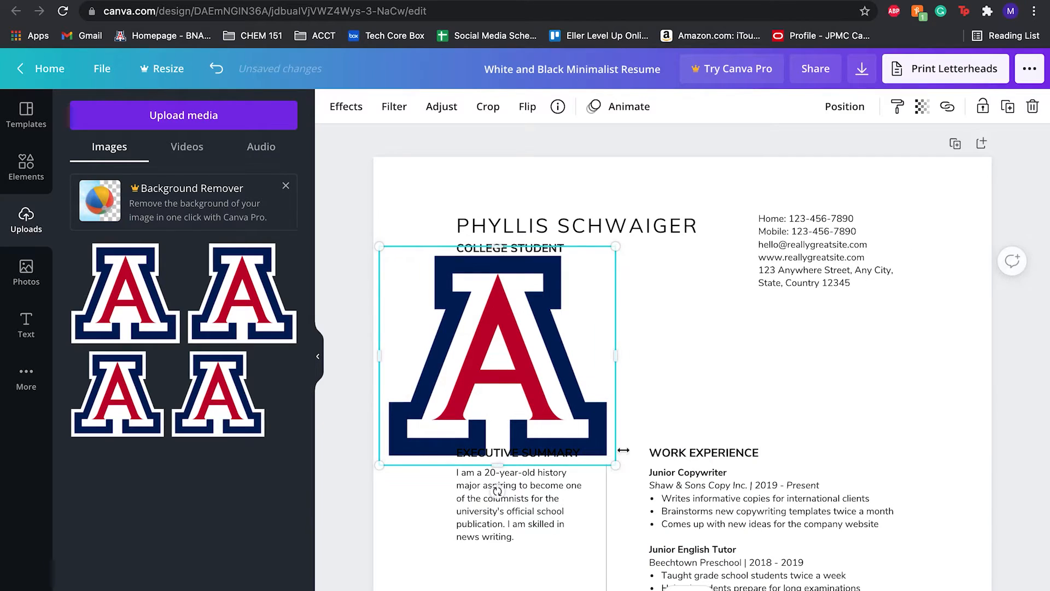
drag(616, 465, 566, 413)
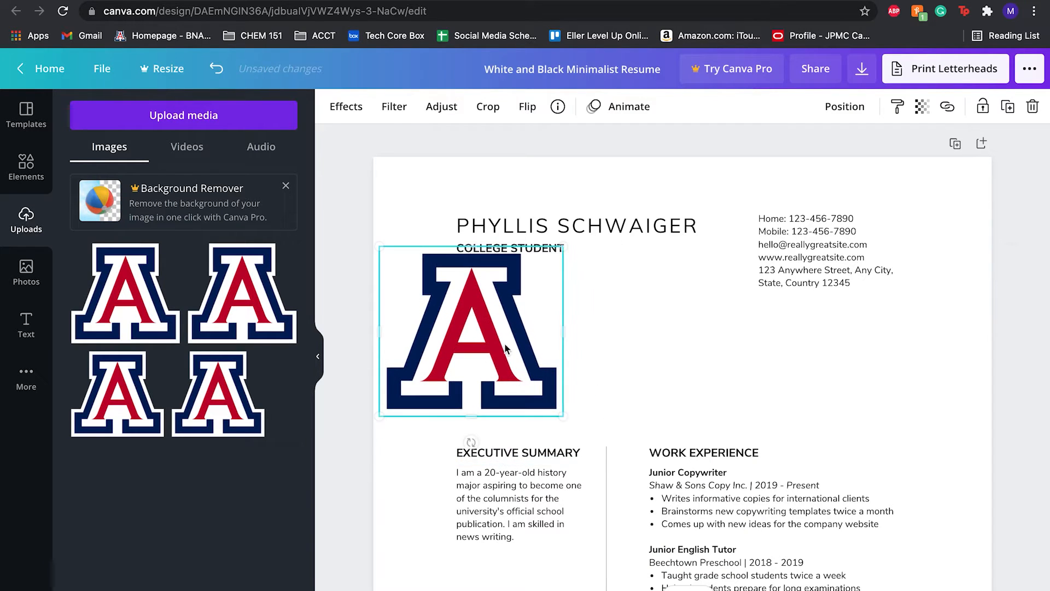
drag(526, 343, 537, 343)
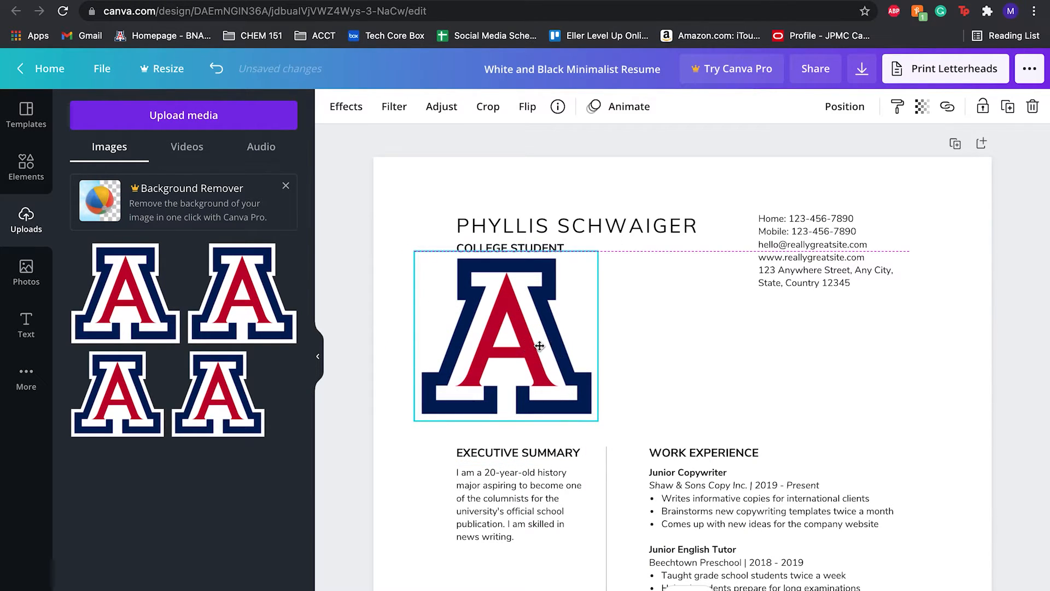
click(733, 391)
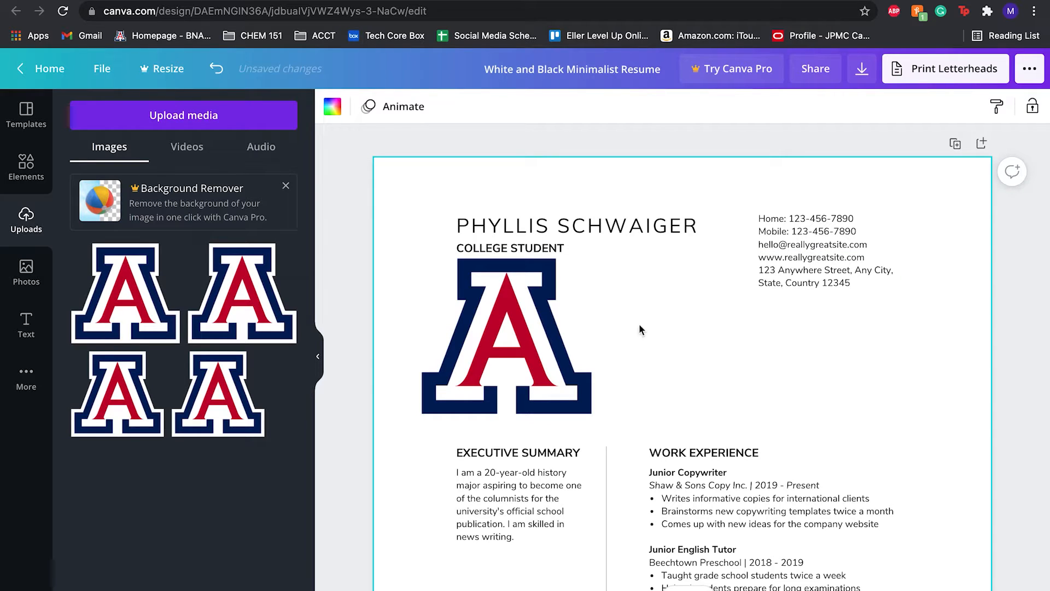
Replace the name heading with the resume owner's full name and open the text colour options for it.
double_click(491, 230)
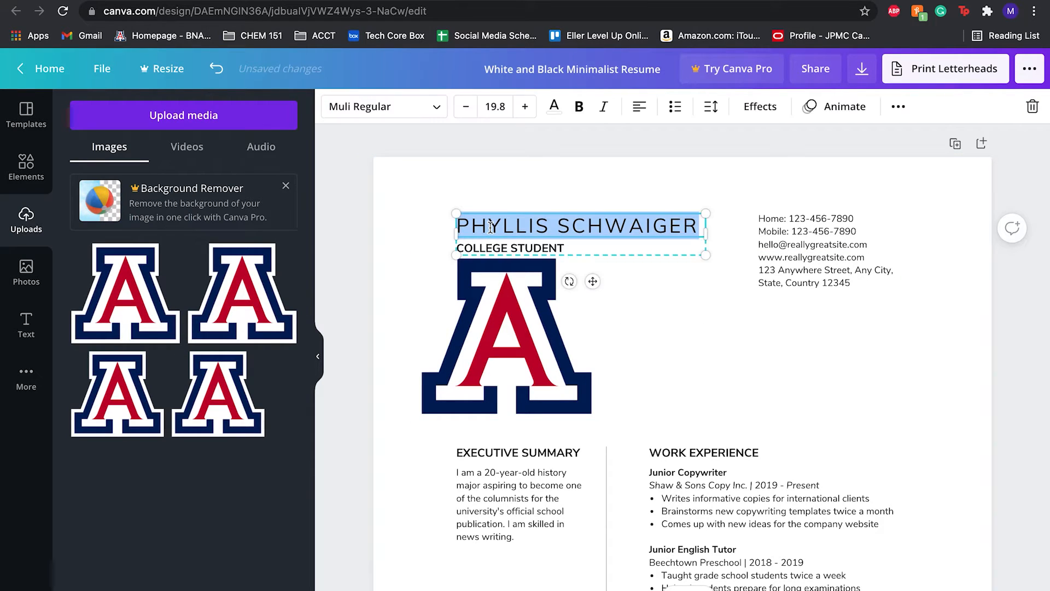
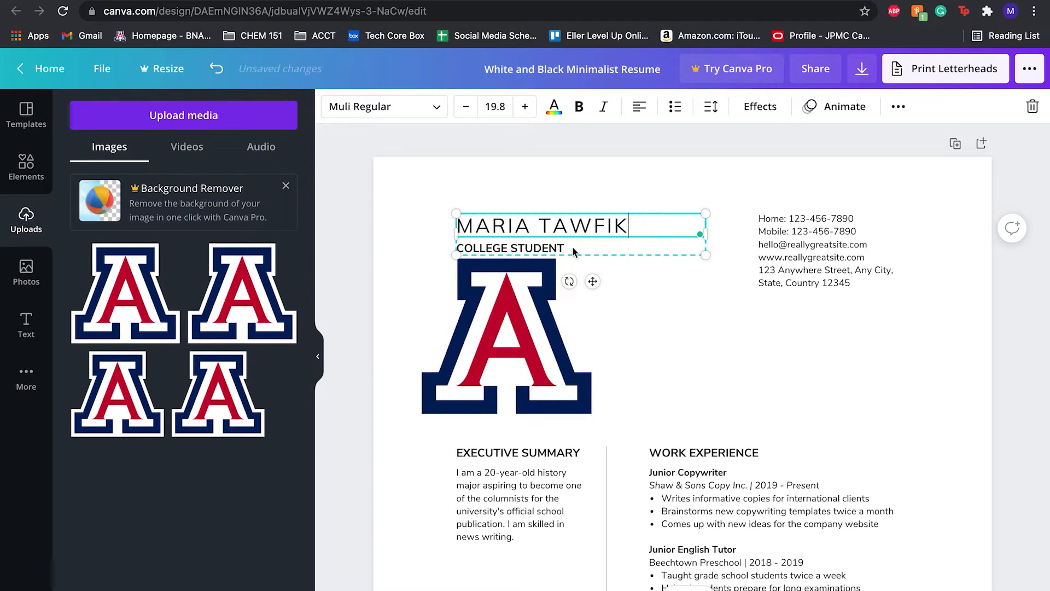
click(571, 249)
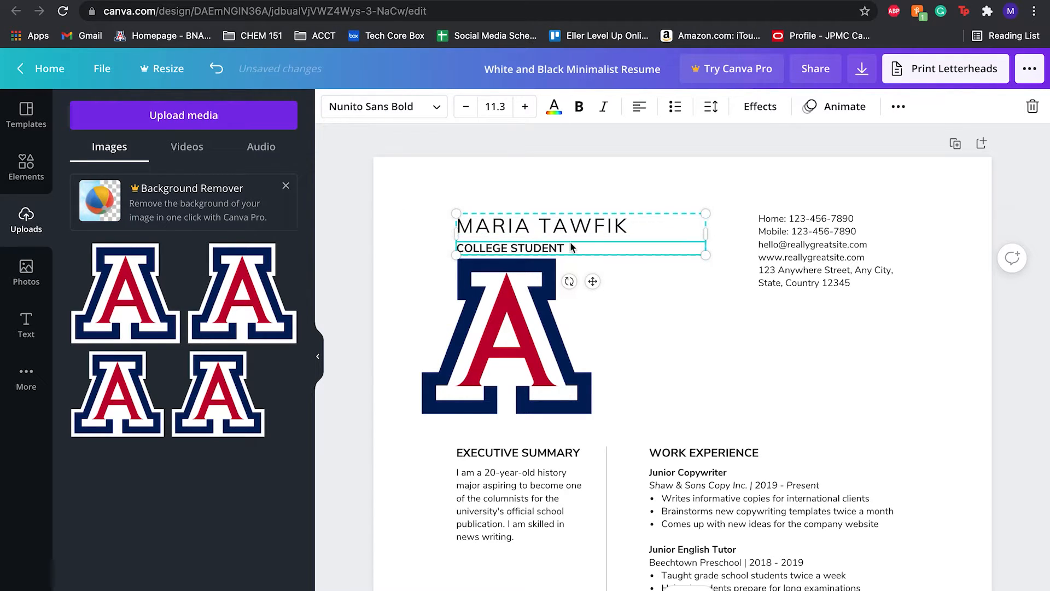
click(647, 368)
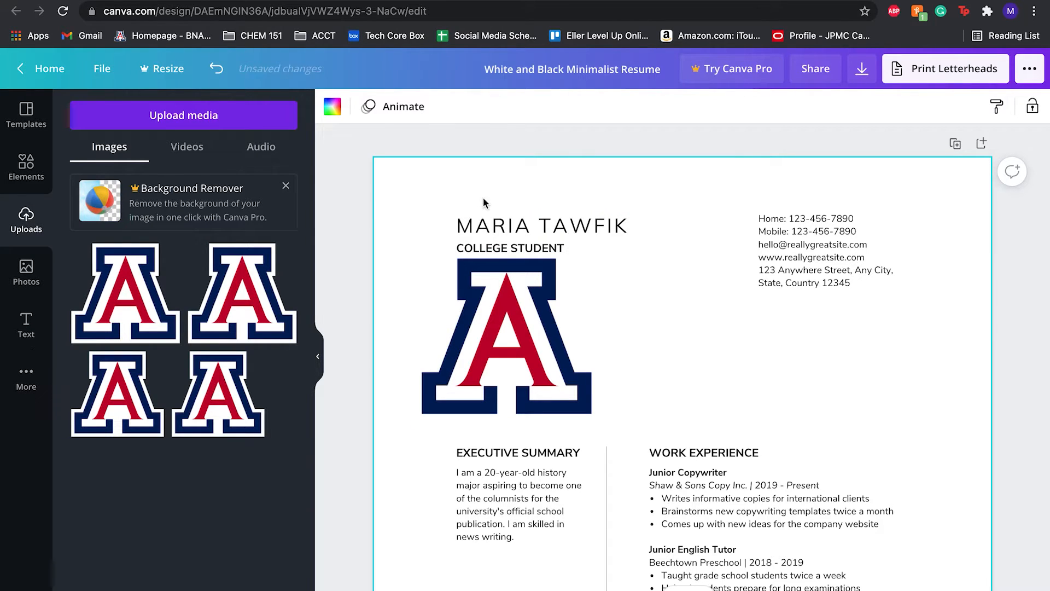
click(560, 242)
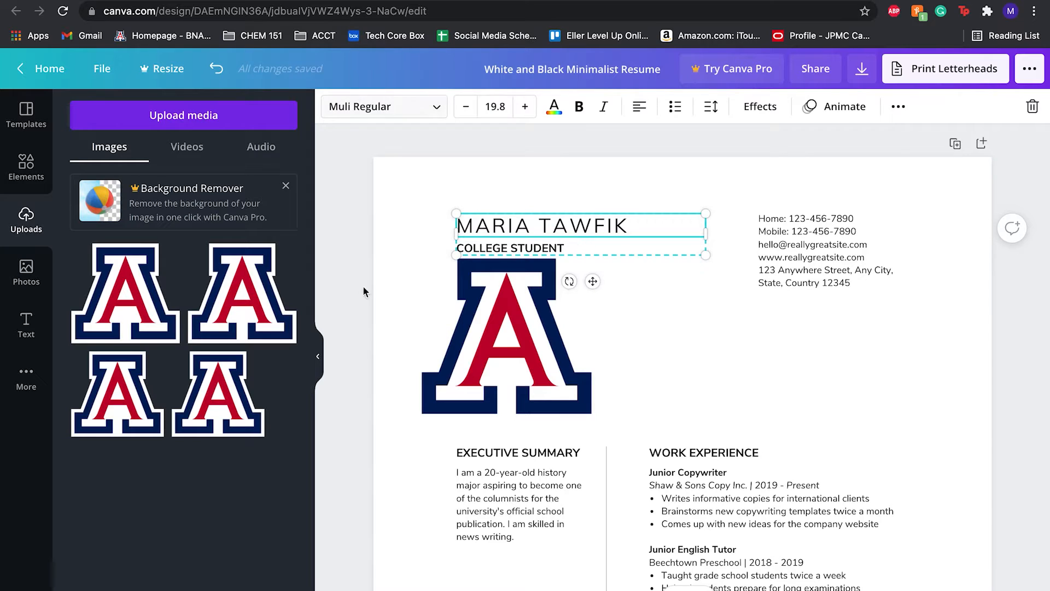
click(320, 362)
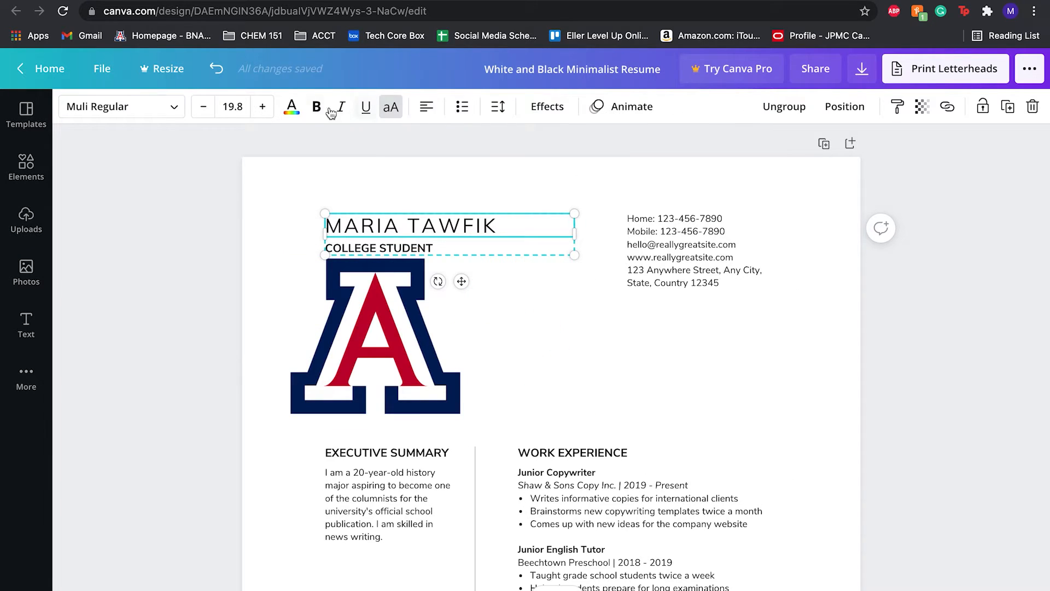
click(300, 112)
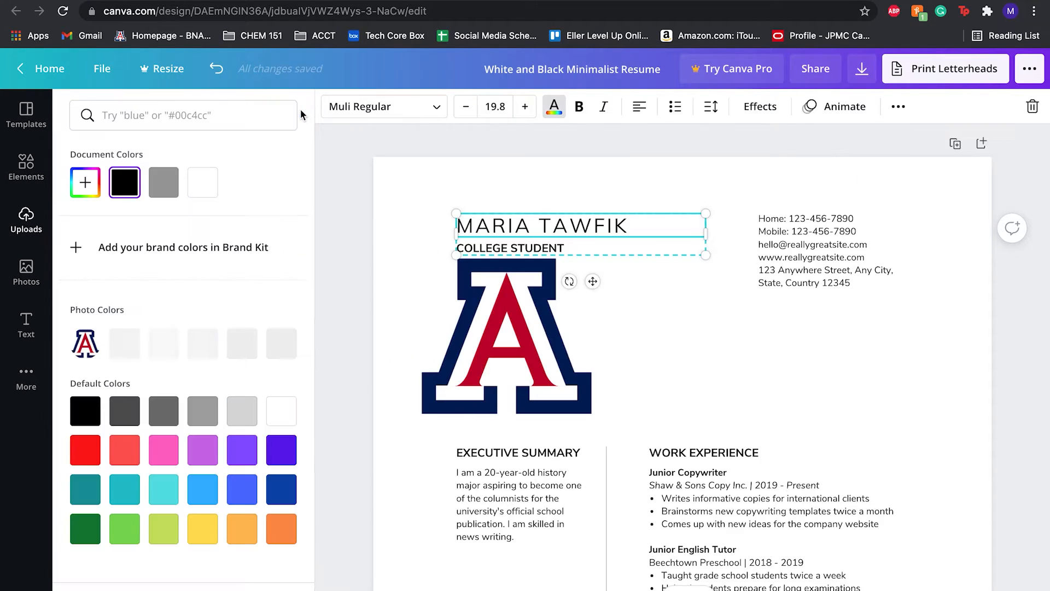
click(575, 248)
drag(492, 215, 435, 195)
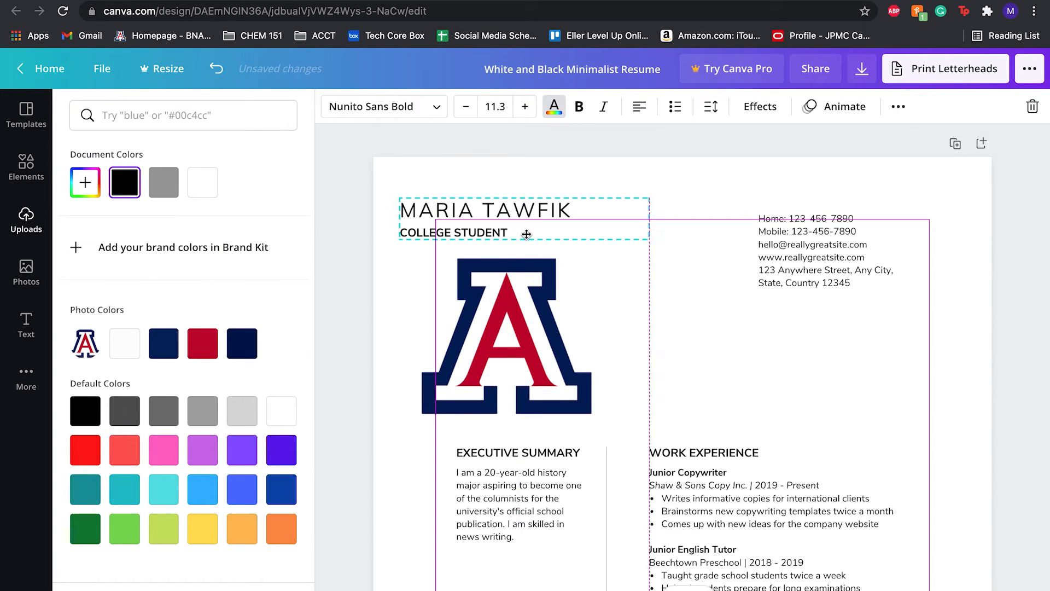
key(ctrl+z)
Select the whole name heading text and colour it with the logo's navy blue photo colour.
click(638, 228)
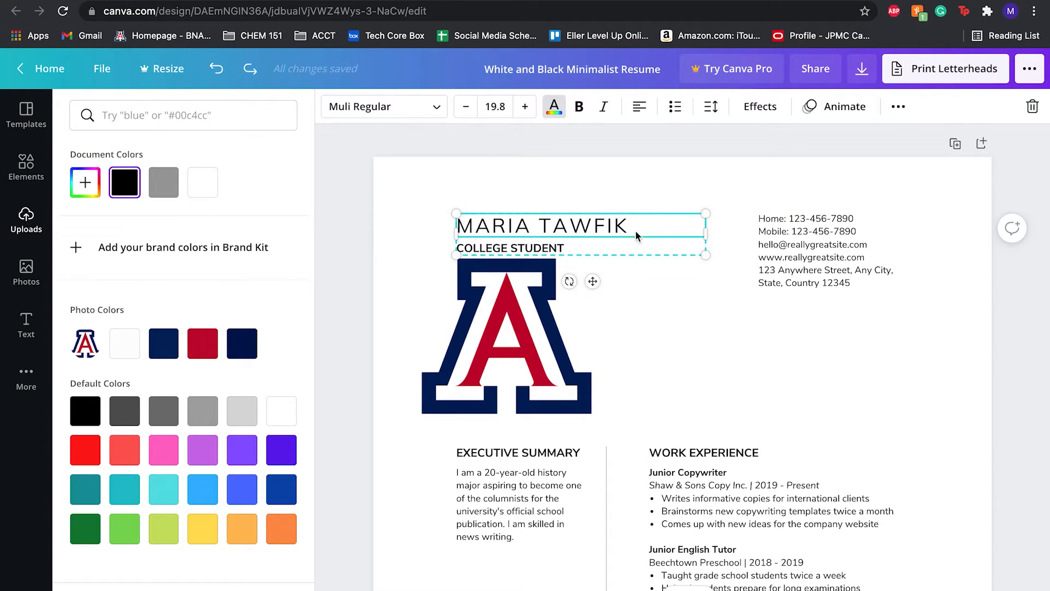
double_click(620, 226)
drag(620, 226, 453, 218)
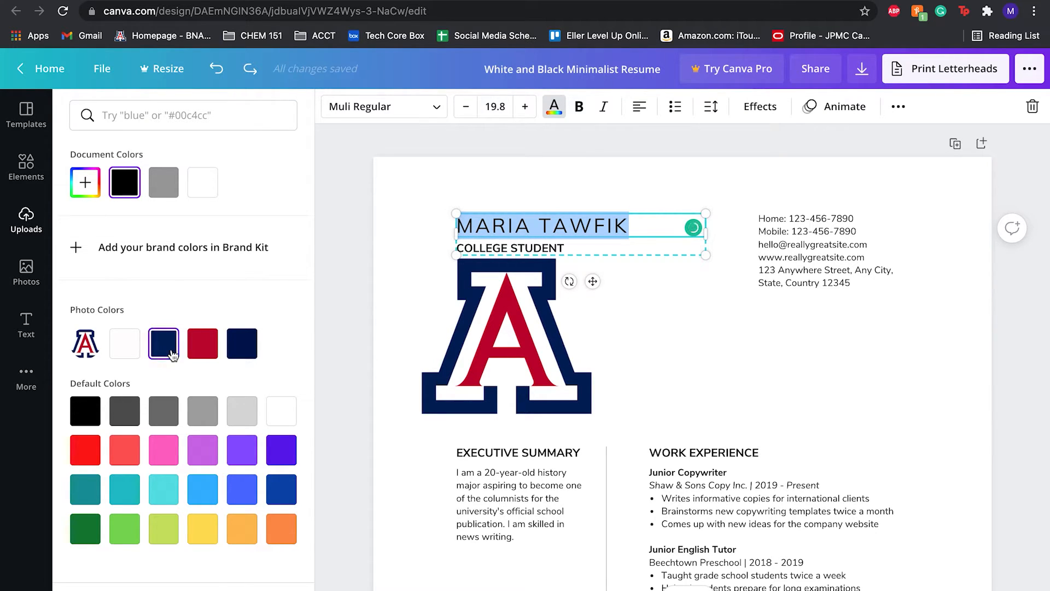
click(166, 356)
click(167, 356)
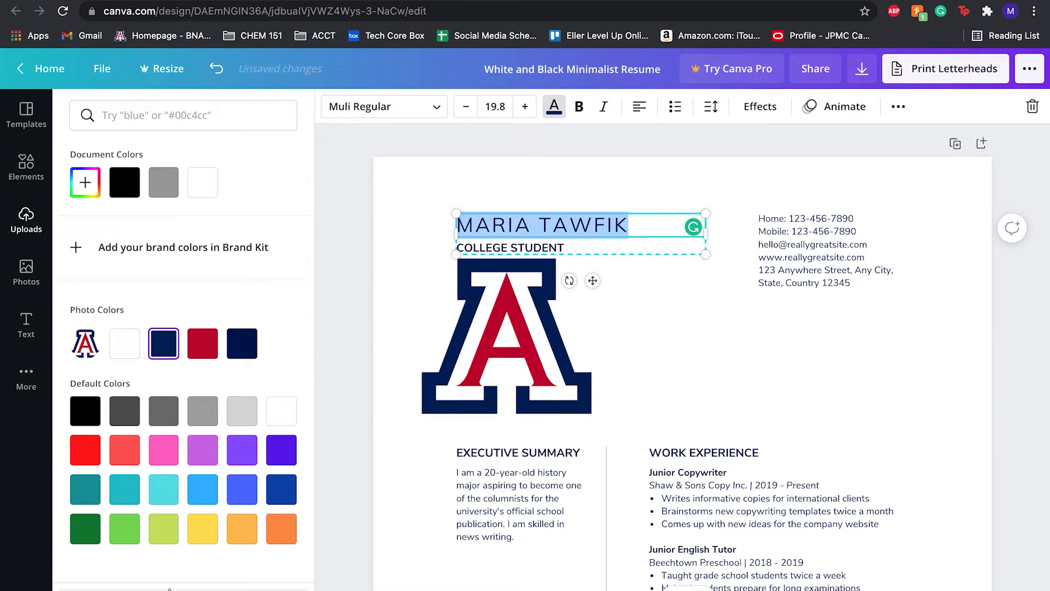
click(555, 242)
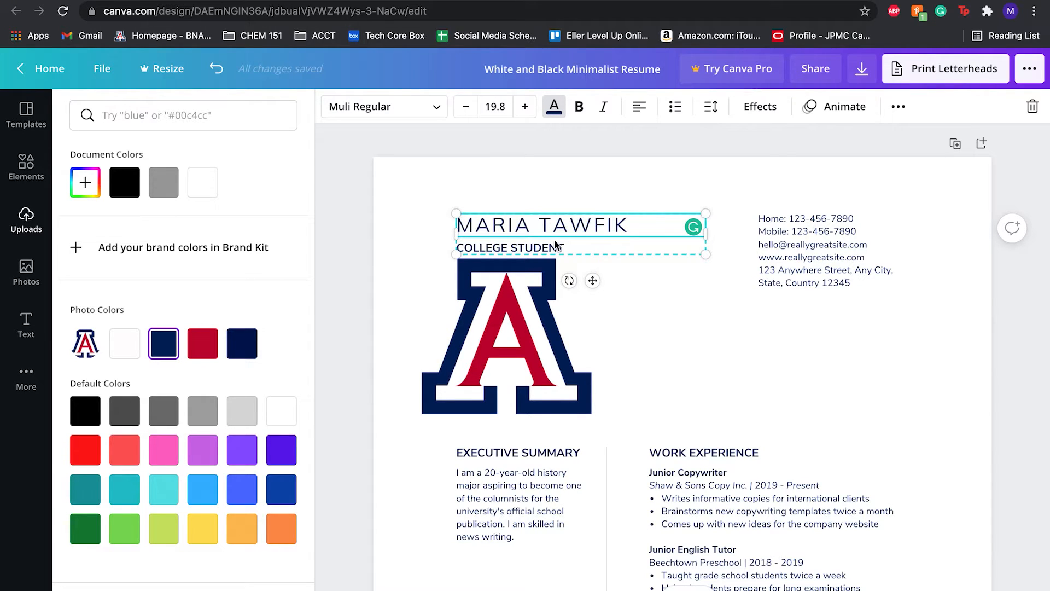
Colour the COLLEGE STUDENT subtitle and the contact details block with the logo's navy blue photo colours.
double_click(556, 246)
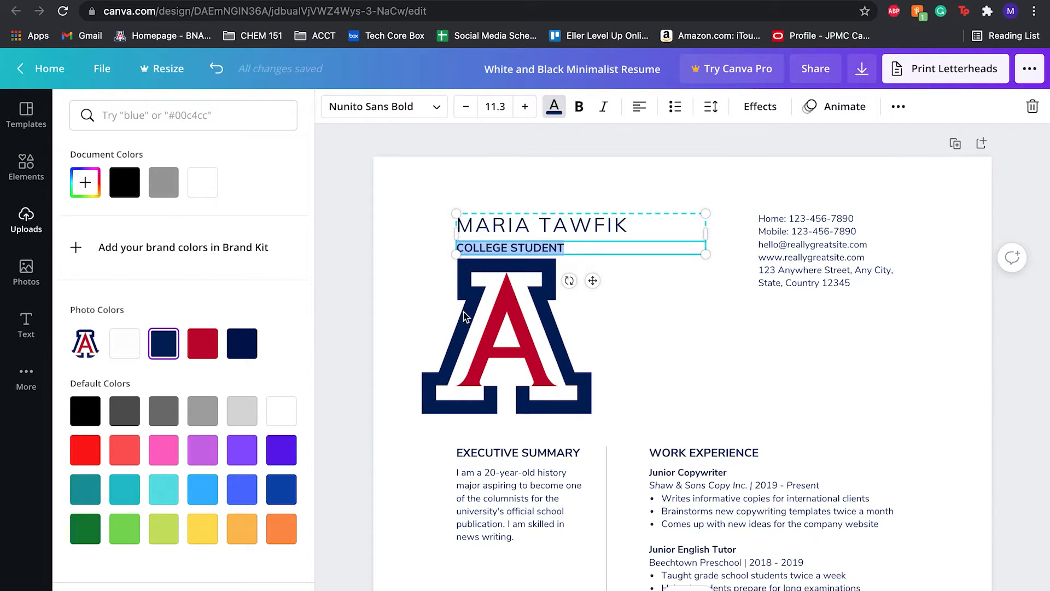
click(169, 352)
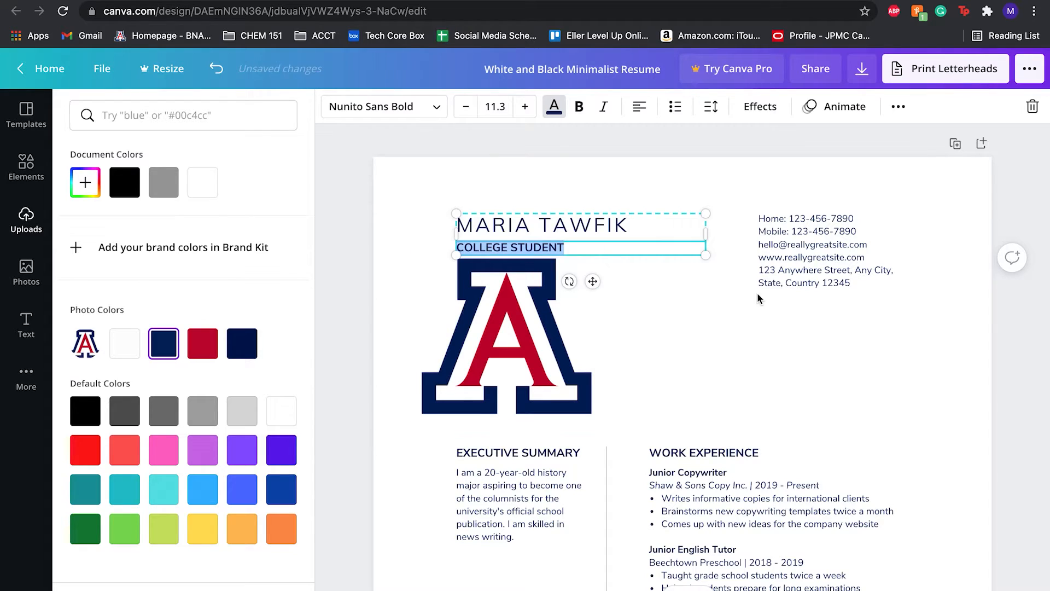
click(801, 257)
double_click(804, 256)
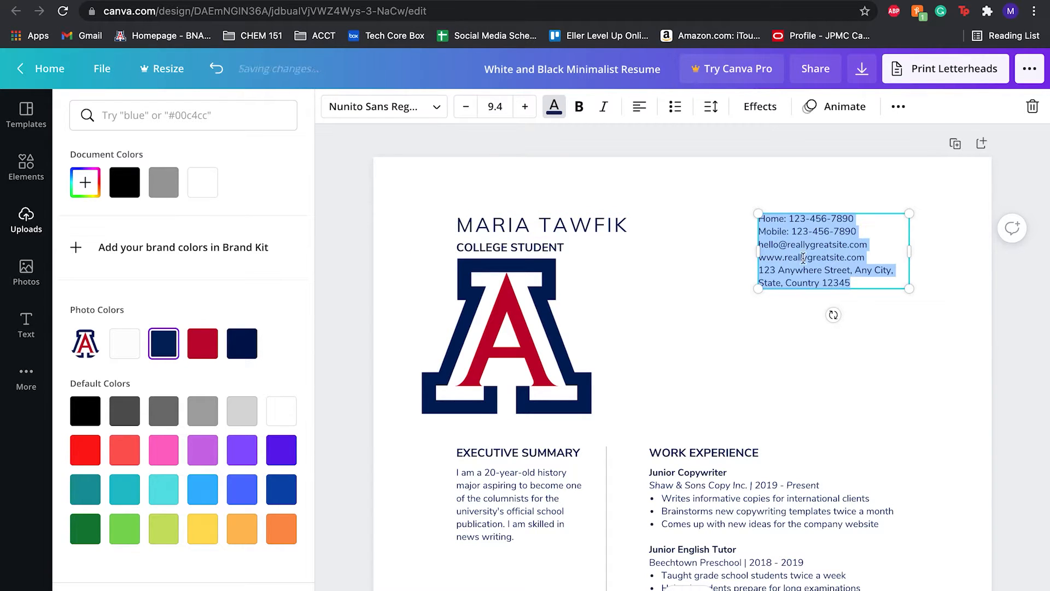
click(157, 352)
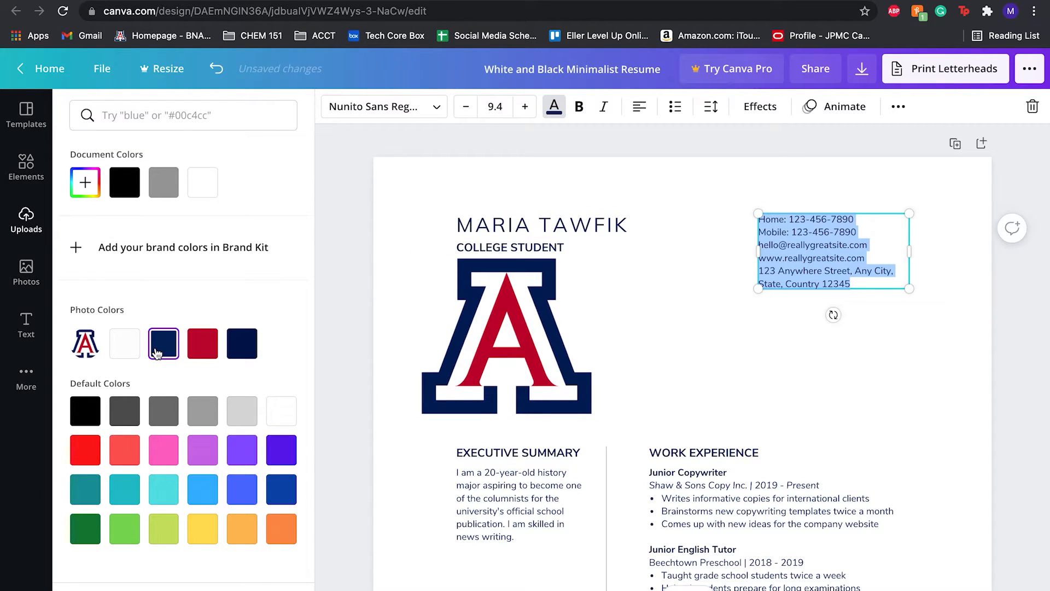
click(248, 345)
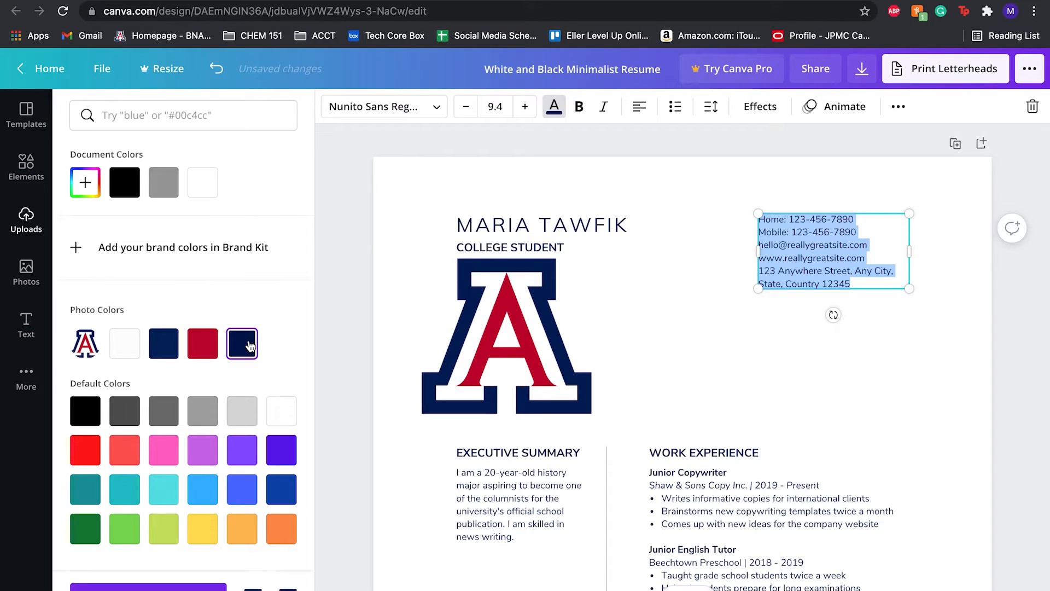
click(174, 352)
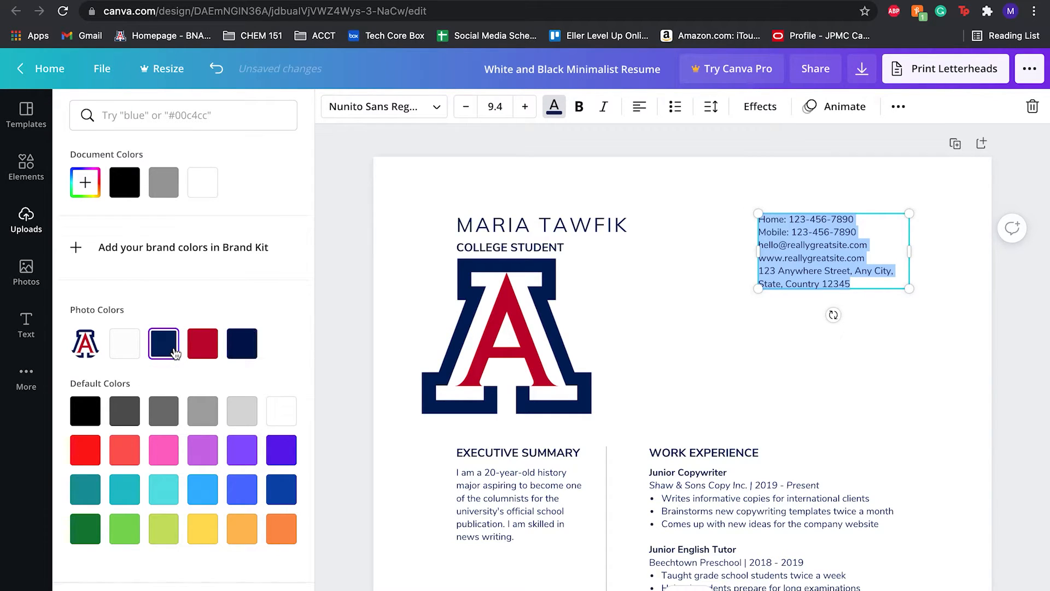
click(242, 345)
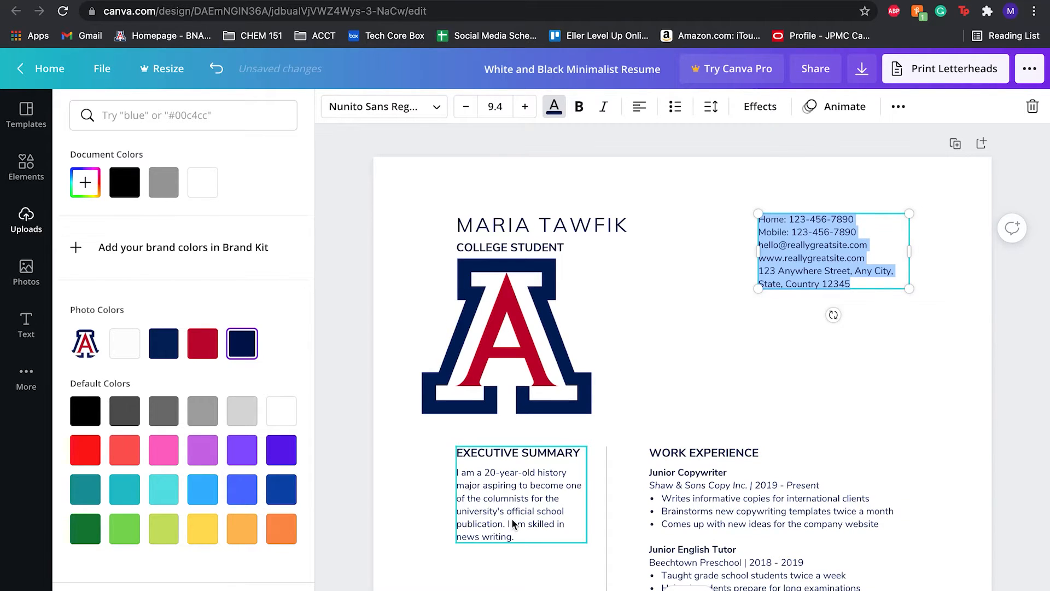
Colour the EXECUTIVE SUMMARY heading with the logo's red photo colour.
scroll(505, 441, down, 2)
click(500, 436)
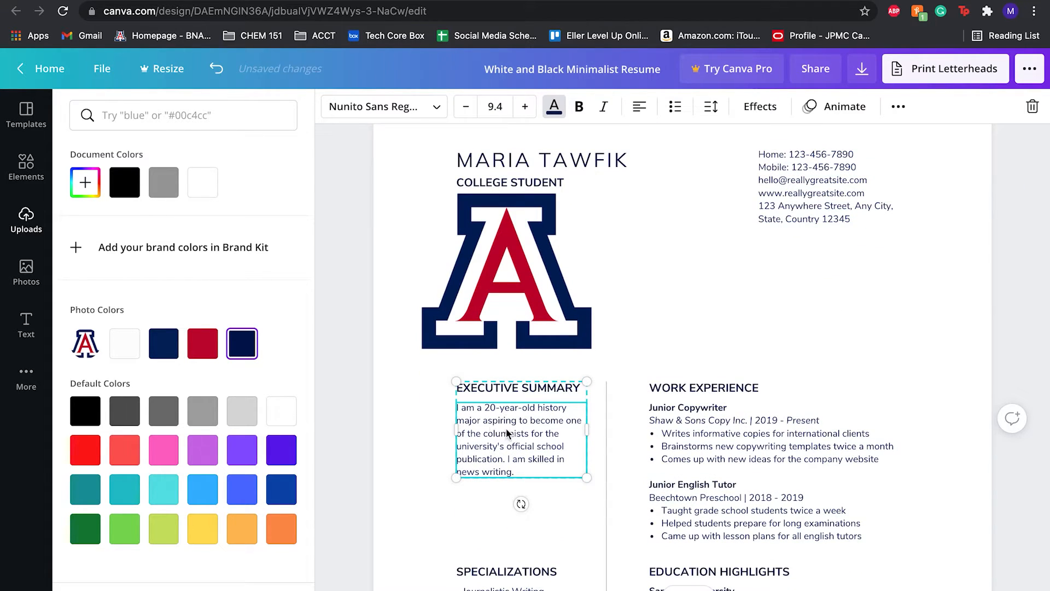
click(507, 432)
click(518, 389)
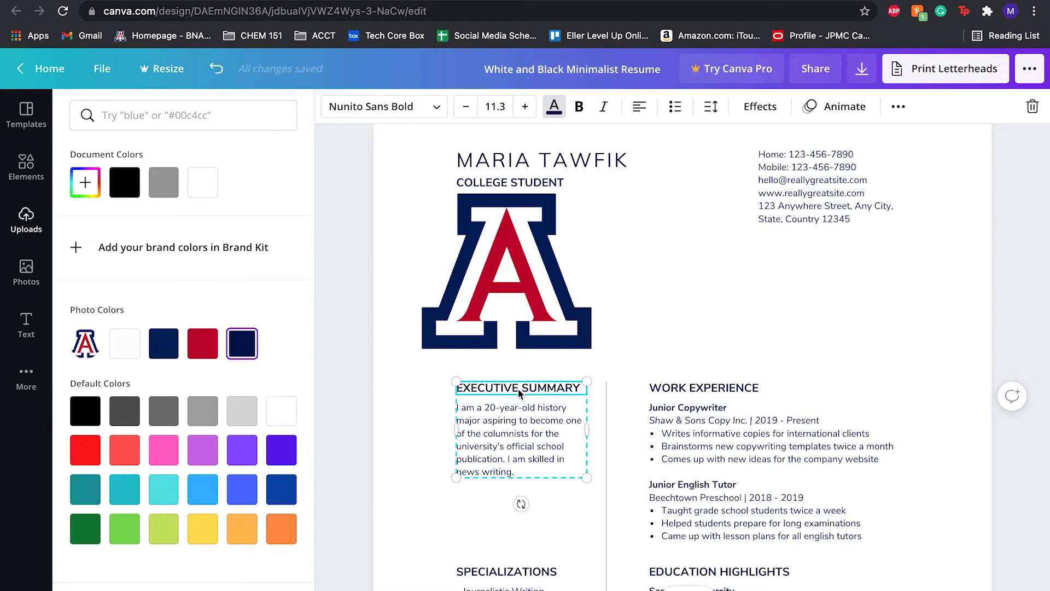
click(560, 389)
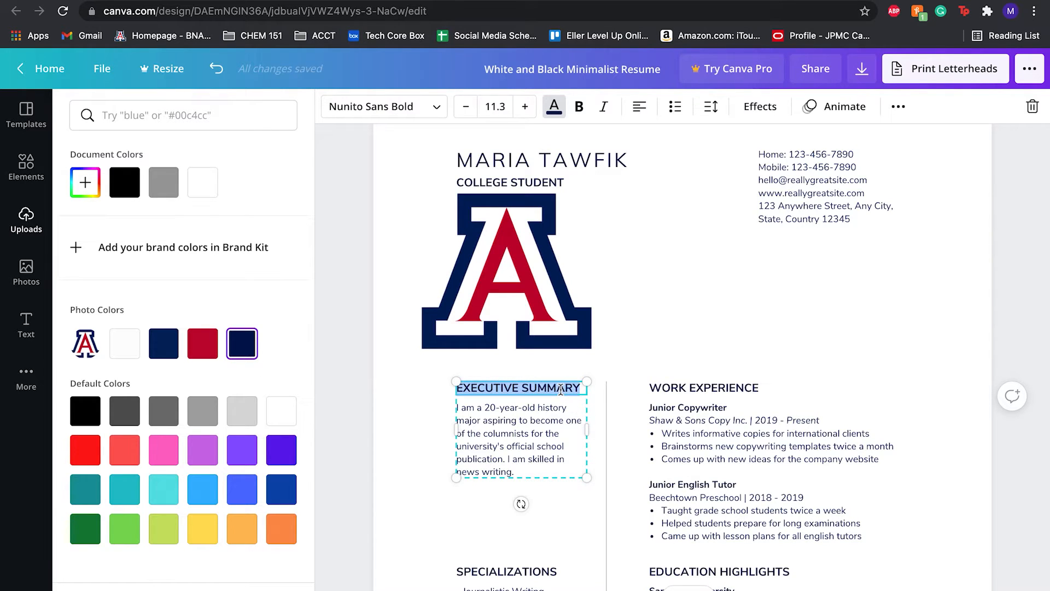
click(204, 339)
Apply the logo's red to the WORK EXPERIENCE heading and to every navy text element in the design.
double_click(684, 390)
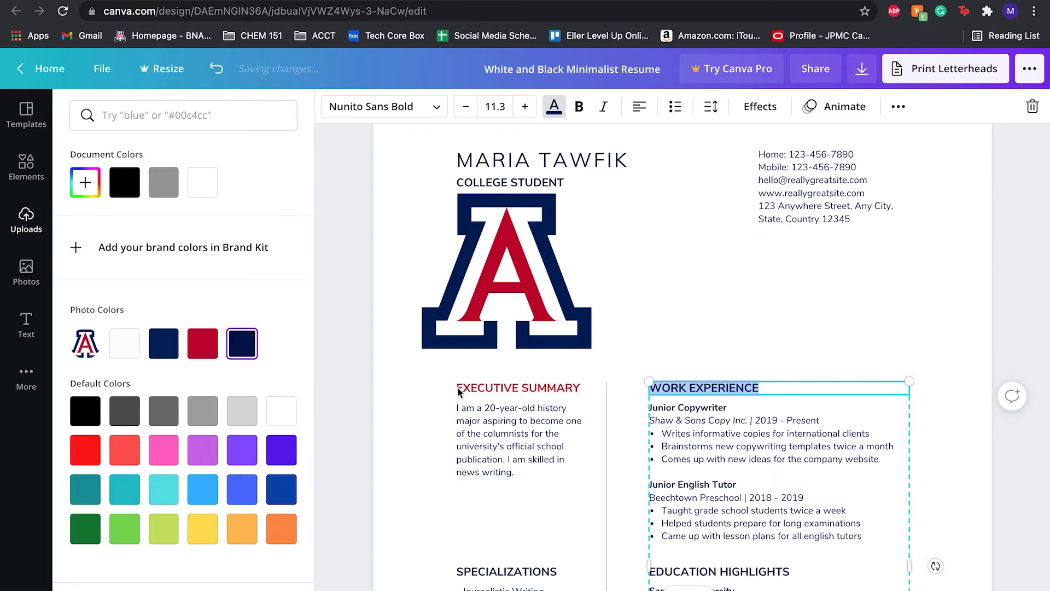
click(196, 349)
click(189, 589)
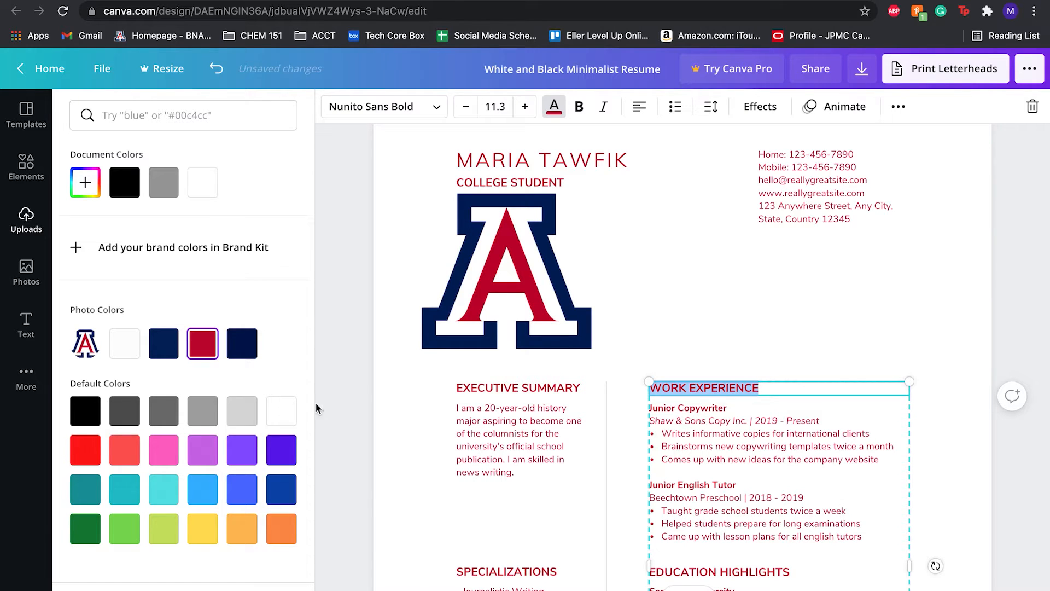
Return all the design's text to the logo's navy blue.
click(544, 429)
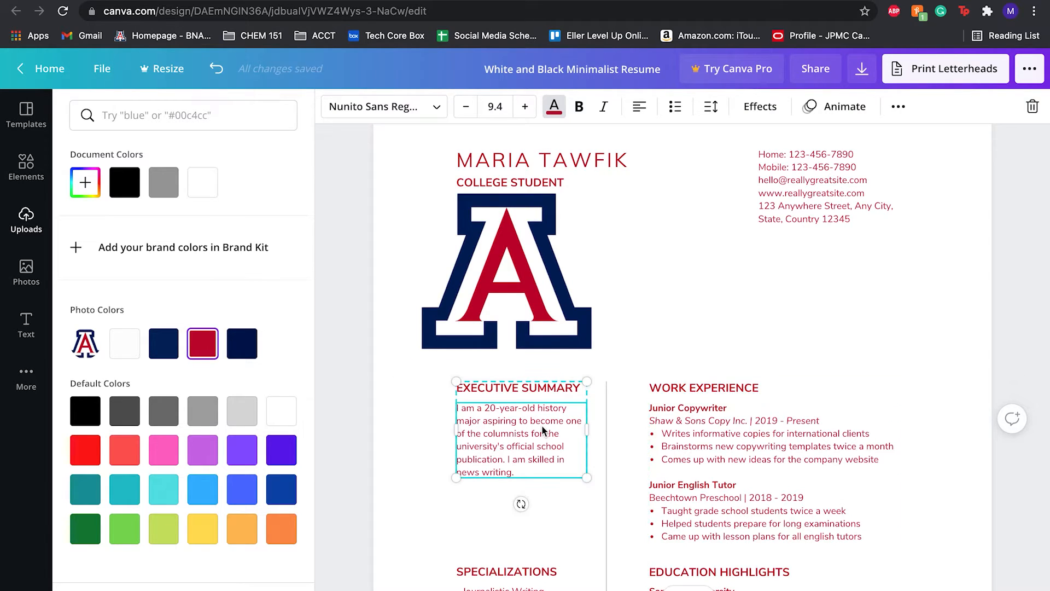
click(165, 342)
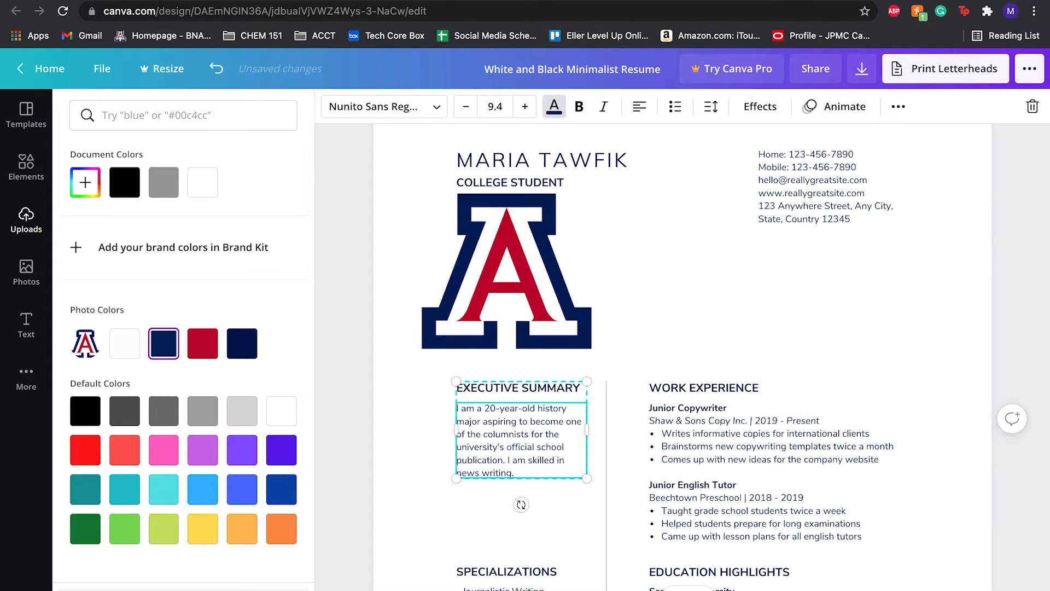
Recolour the EXECUTIVE SUMMARY and WORK EXPERIENCE headings with the logo's red photo colour.
scroll(482, 404, up, 1)
triple_click(498, 421)
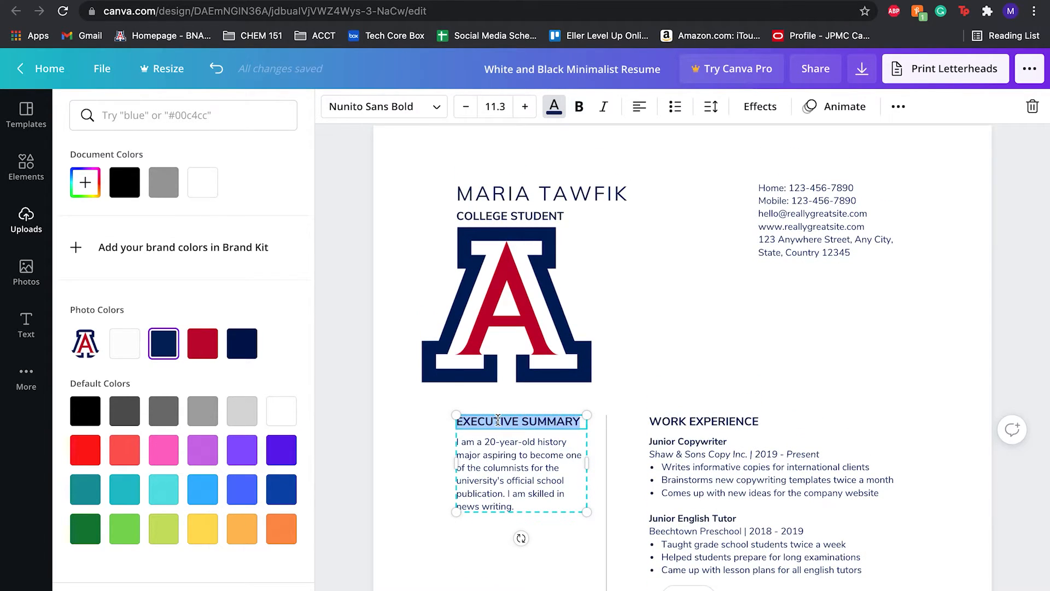
click(207, 344)
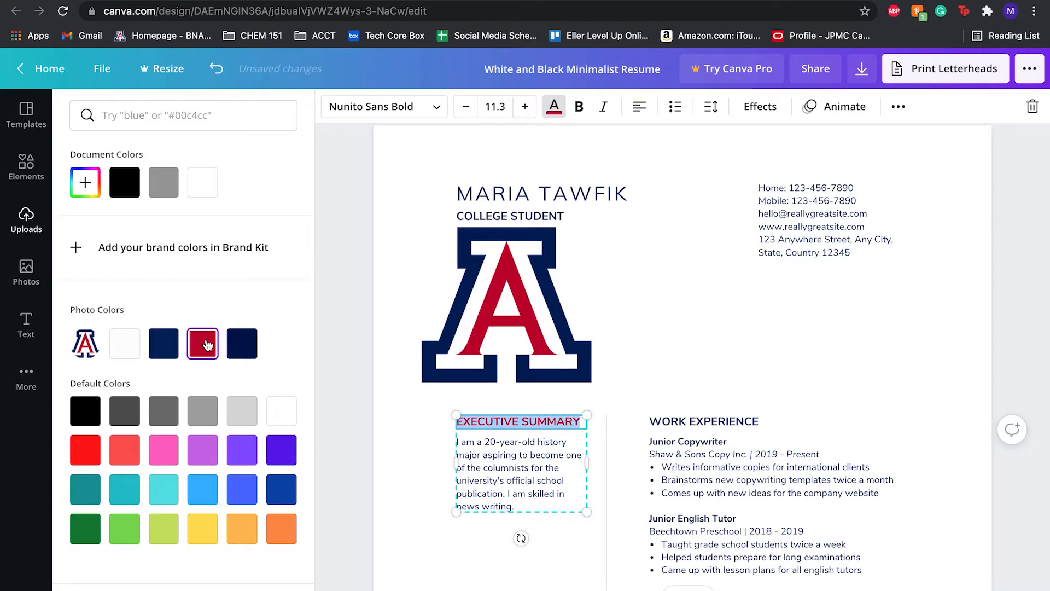
triple_click(702, 421)
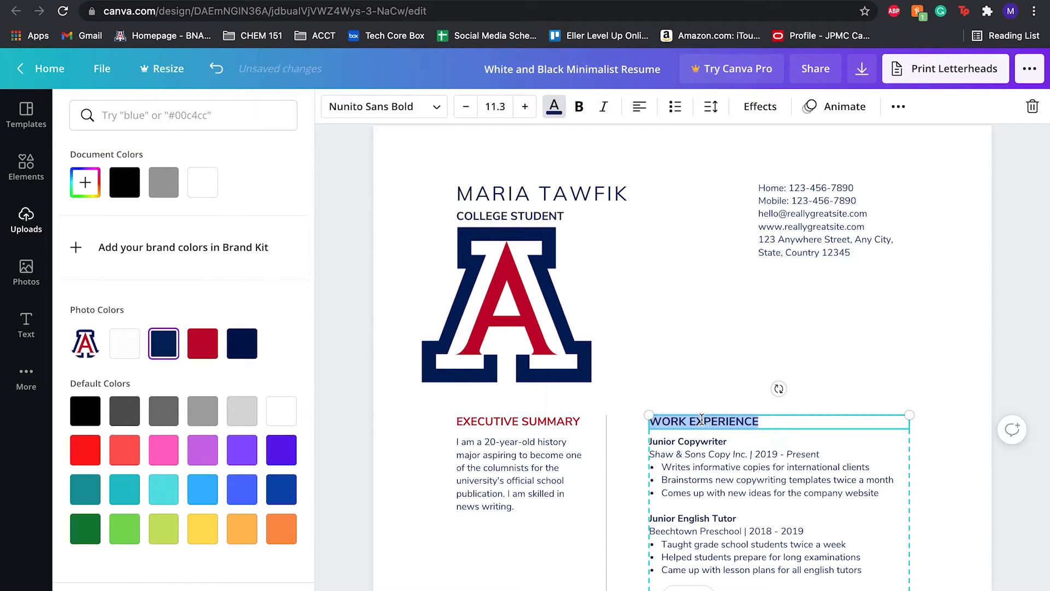
click(206, 345)
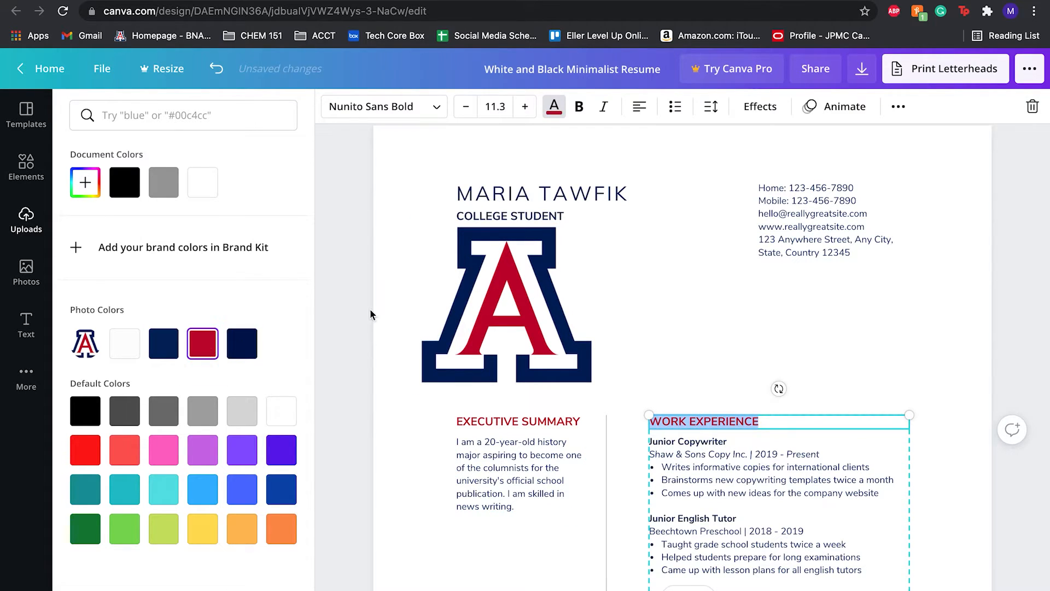
Colour the SPECIALIZATIONS, EDUCATION HIGHLIGHTS and LANGUAGES SPOKEN headings with the logo's red.
scroll(647, 336, down, 3)
triple_click(526, 429)
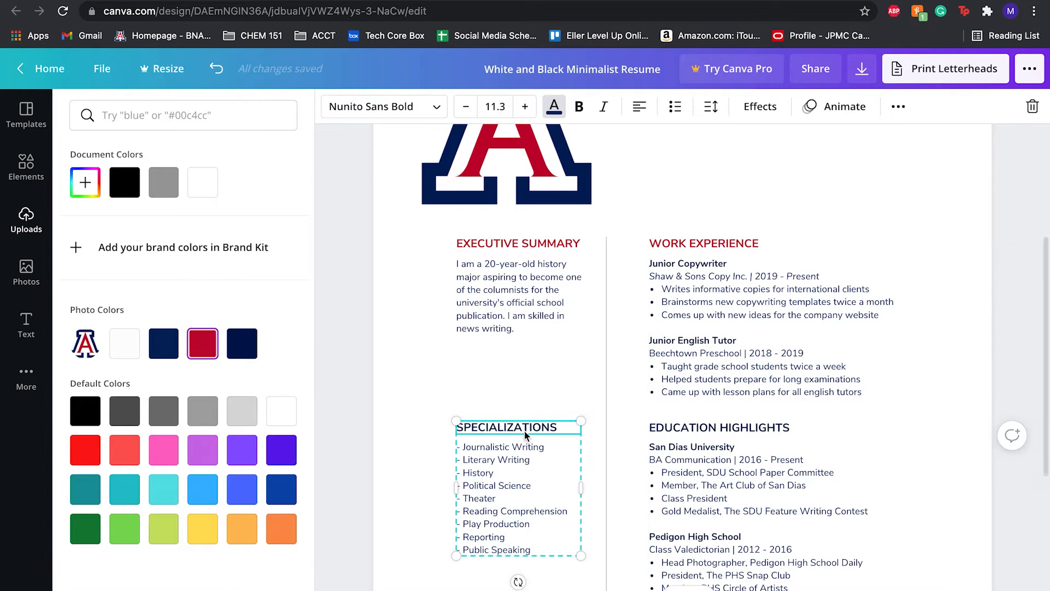
click(205, 343)
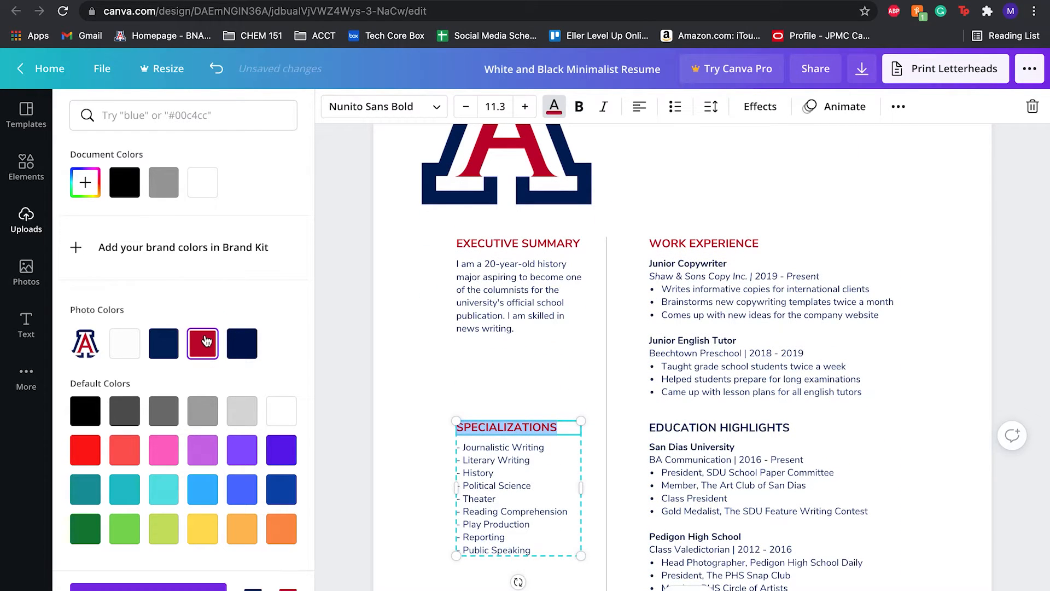
triple_click(698, 430)
click(203, 344)
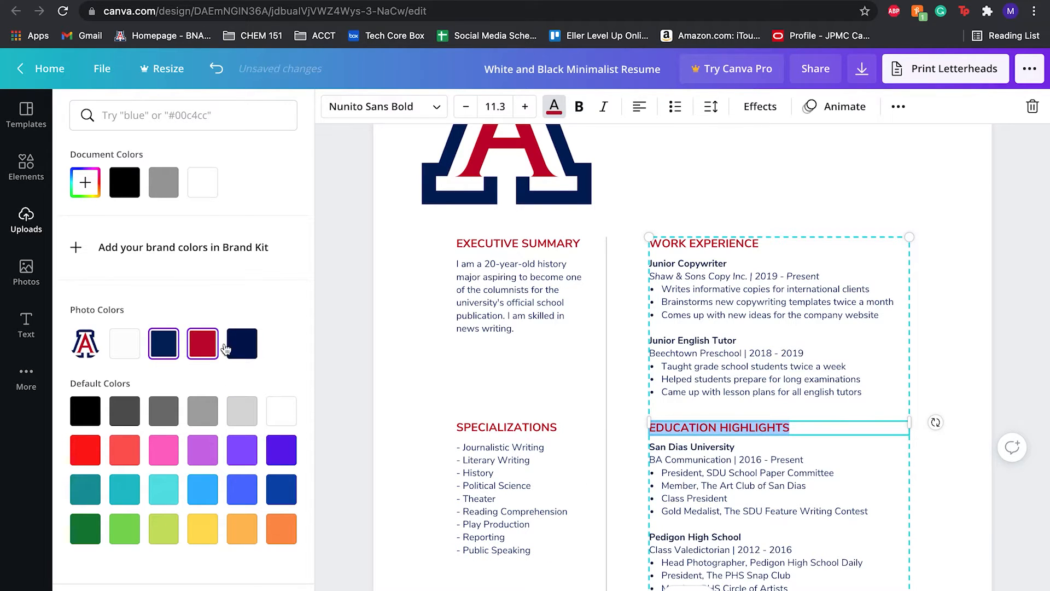
scroll(722, 445, down, 3)
triple_click(717, 500)
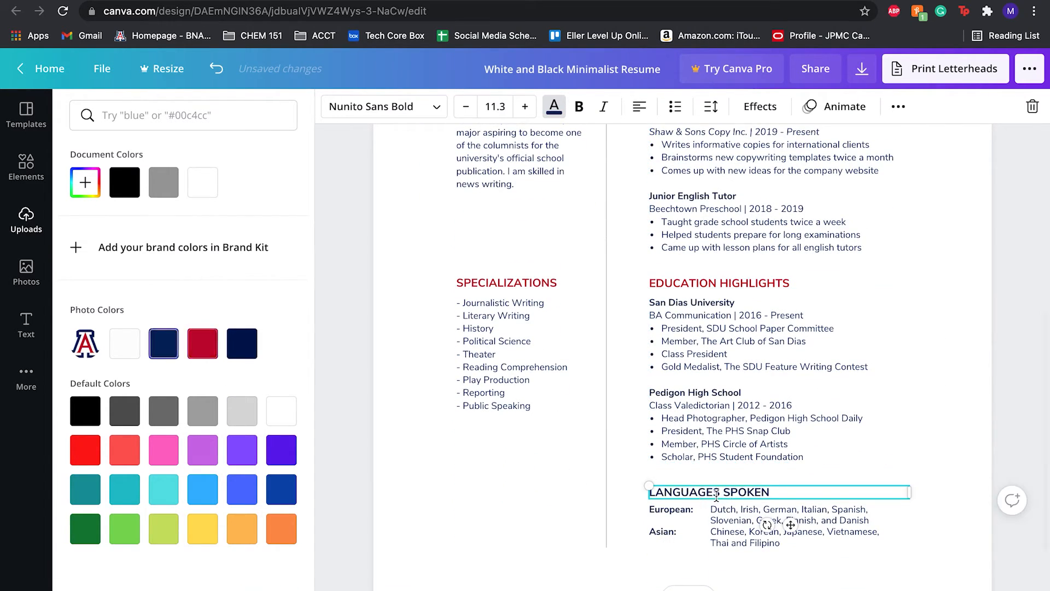
click(209, 351)
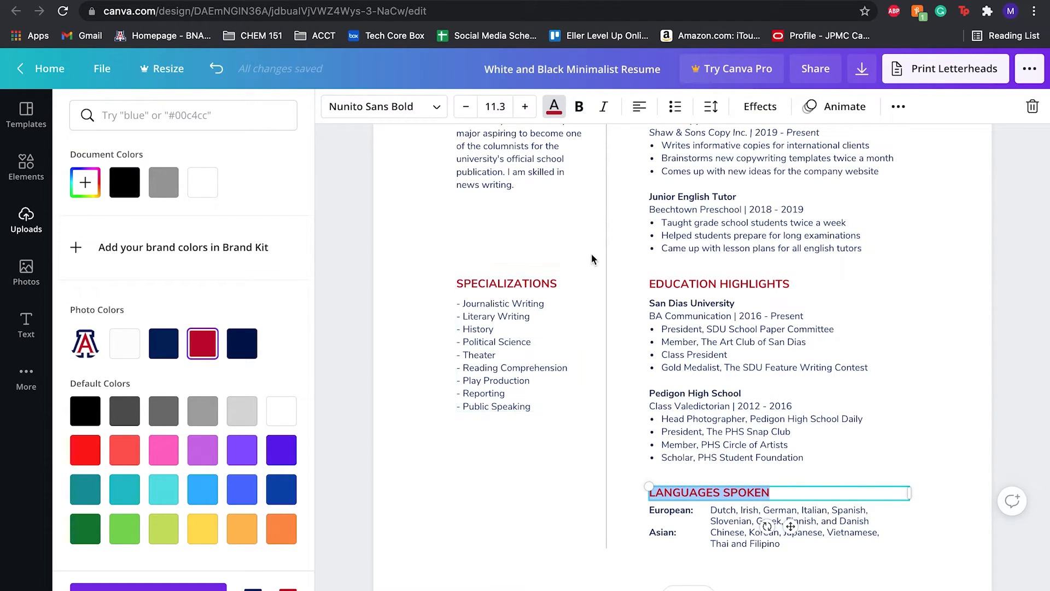
Delete the Home phone line from the contact details block.
scroll(592, 257, up, 7)
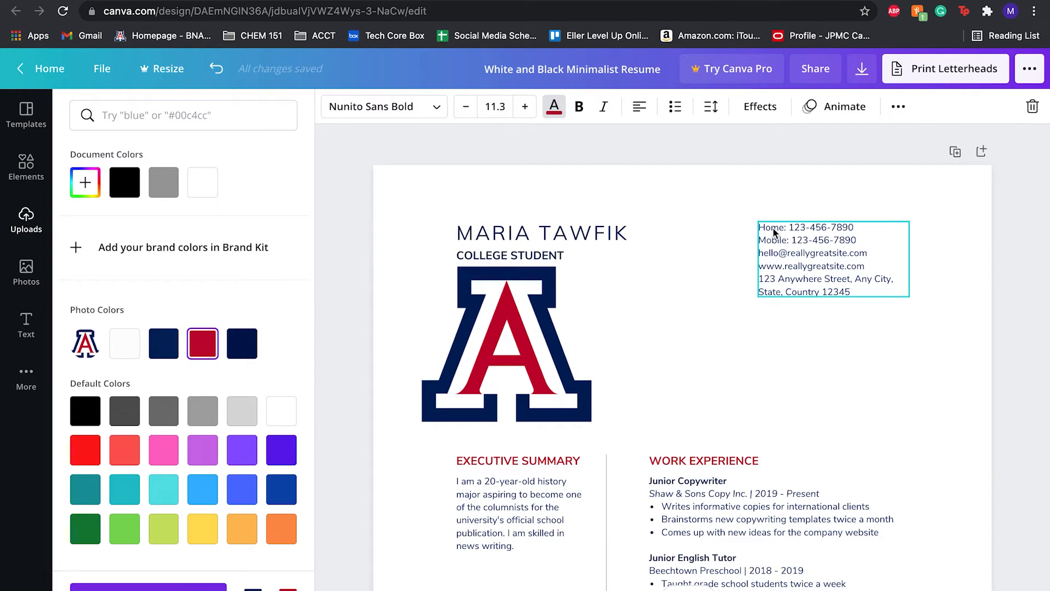
click(774, 233)
triple_click(774, 227)
key(BackSpace)
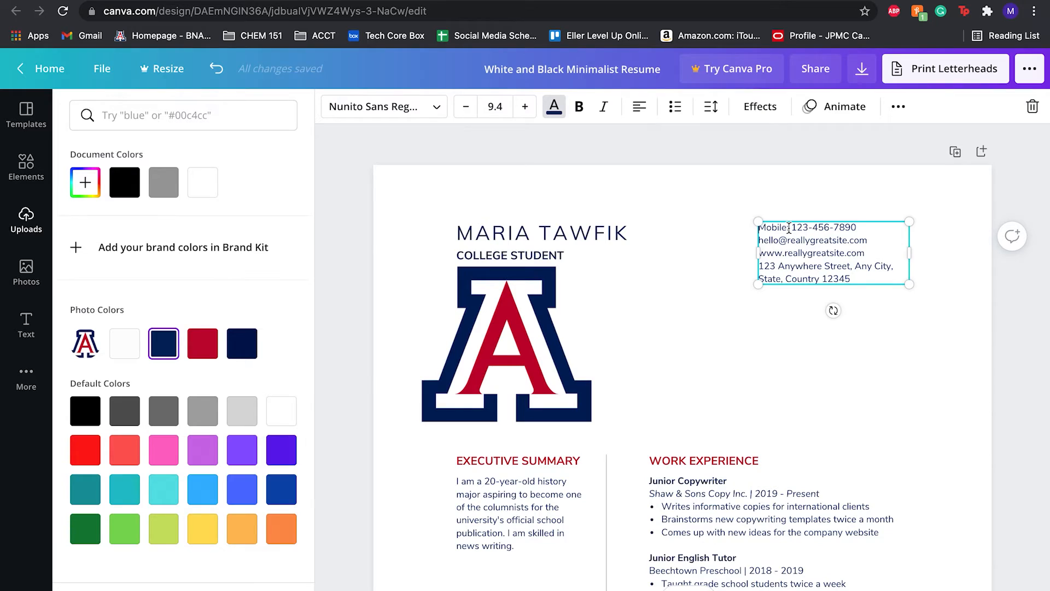
Copy the phone number from the Word resume and paste it as the Mobile number in the contact details.
key(ctrl+Right)
scroll(511, 124, up, 3)
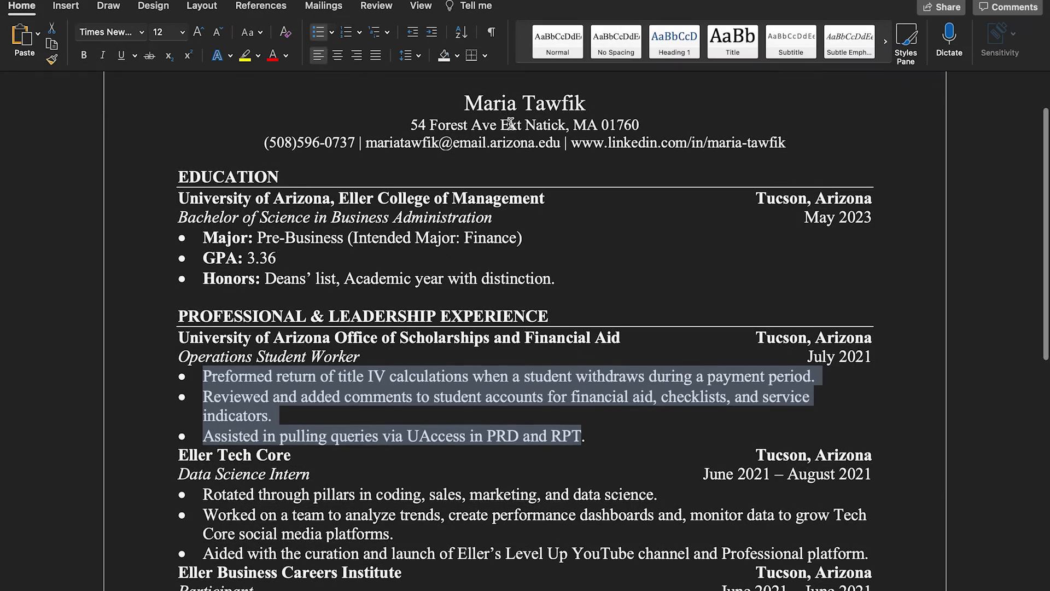
drag(263, 141, 347, 145)
key(ctrl+Left)
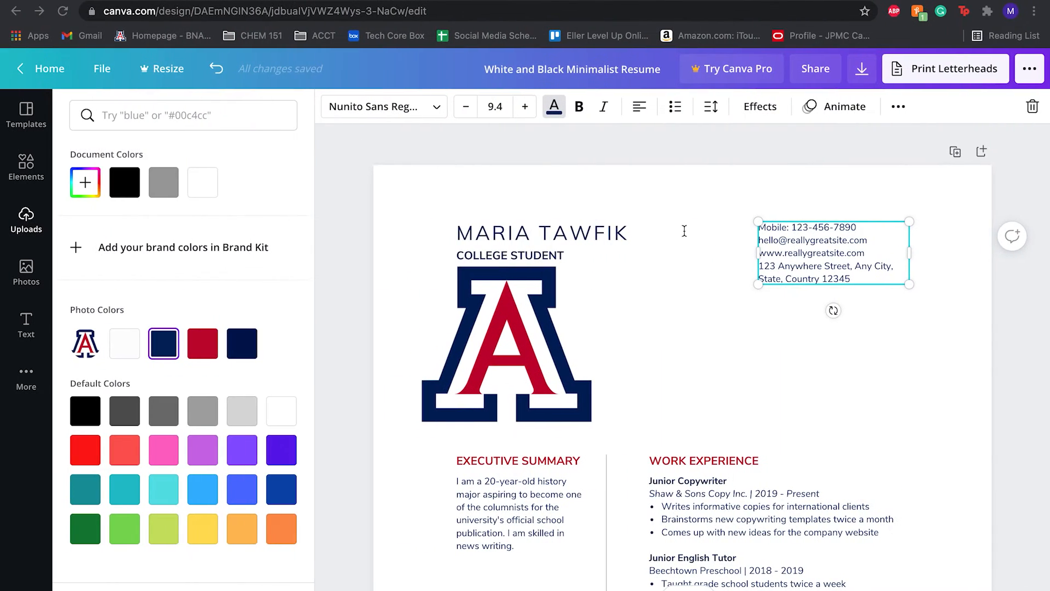
drag(798, 226, 869, 226)
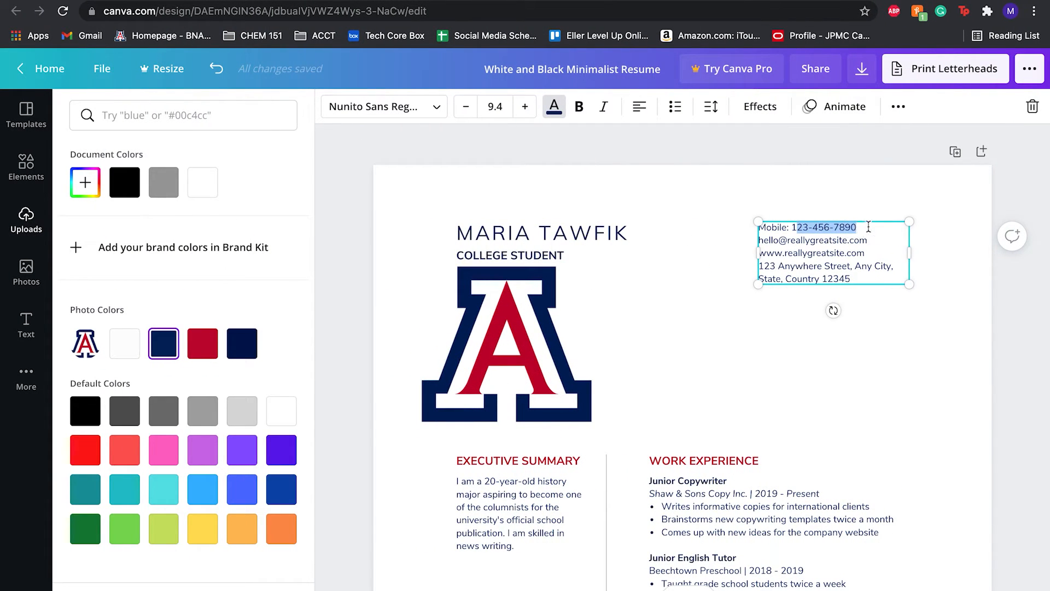
key(BackSpace)
key(BackSpace)
key(super+v)
click(795, 229)
text(()
Replace the placeholder e-mail line with the owner's e-mail address copied from the Word resume.
click(877, 242)
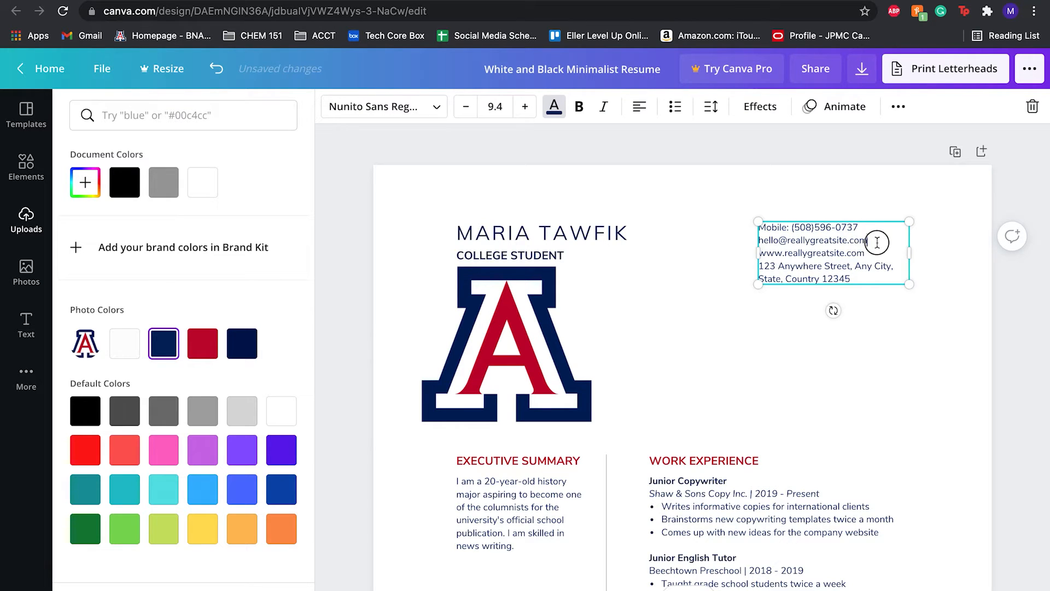
key(ctrl+Right)
click(371, 146)
drag(370, 146, 553, 143)
key(super+c)
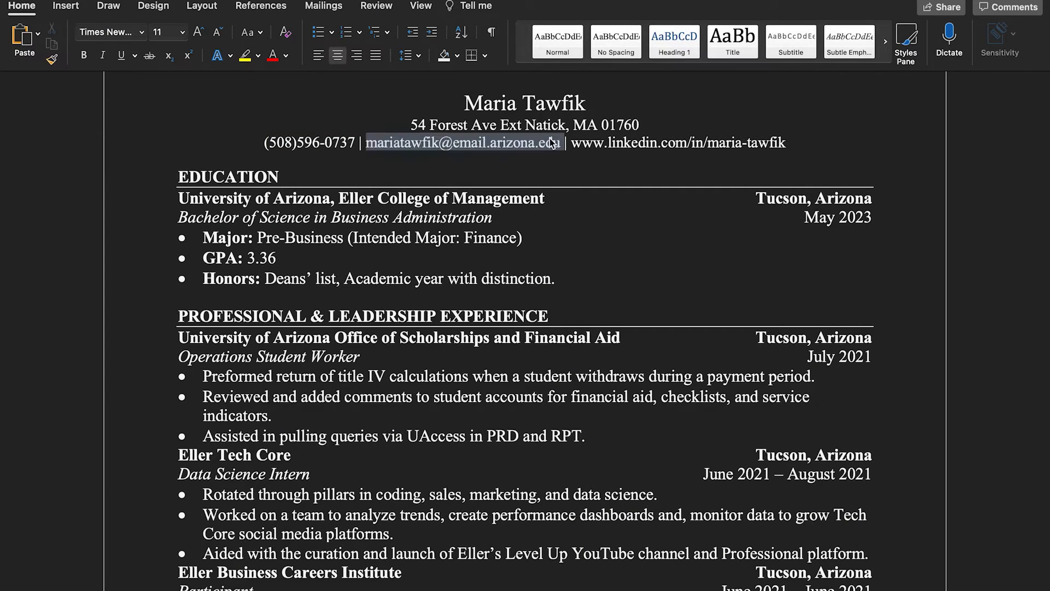
key(ctrl+Left)
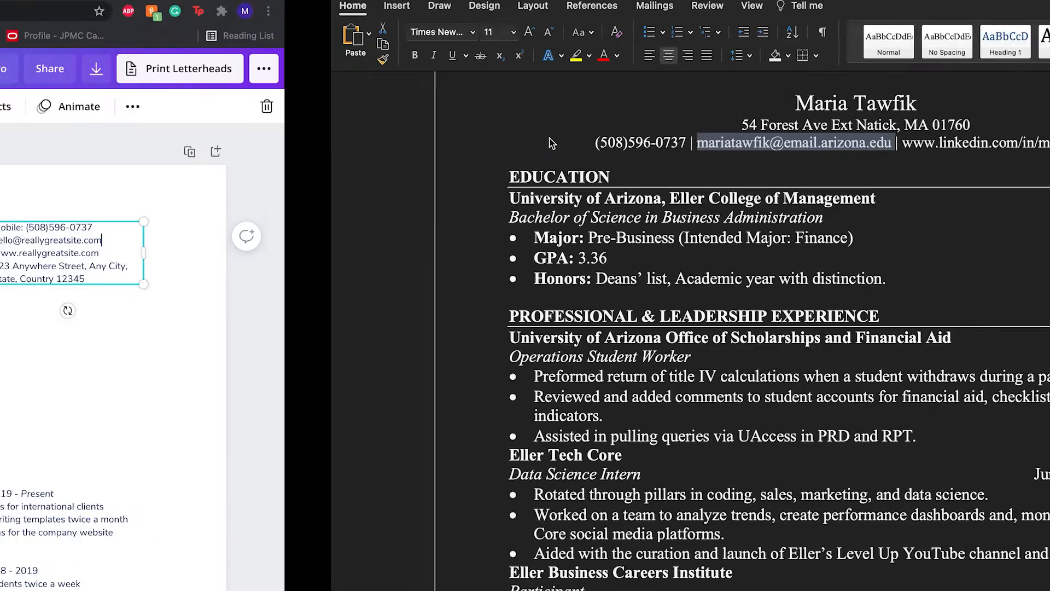
drag(758, 242, 881, 241)
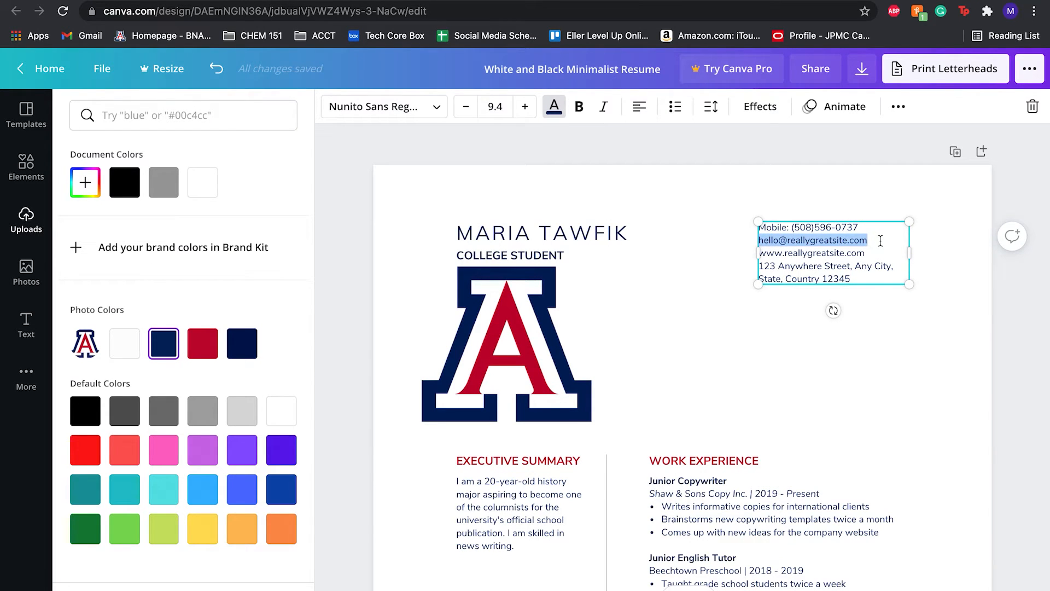
key(super+v)
Copy the LinkedIn profile URL from the Word resume and paste it over the placeholder website line in the contact details.
key(ctrl+Right)
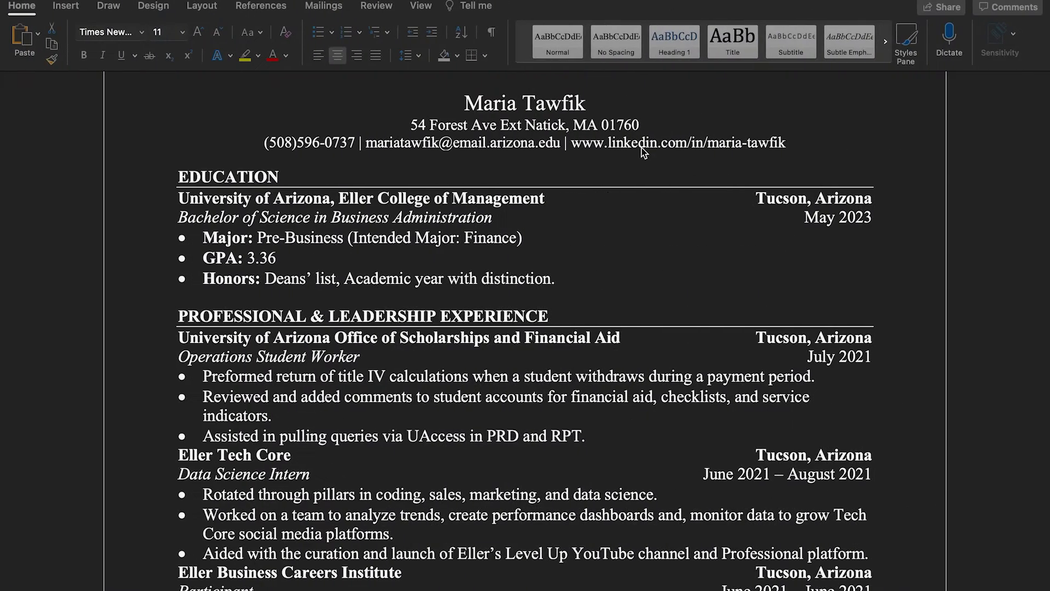
drag(572, 142, 793, 143)
key(super+c)
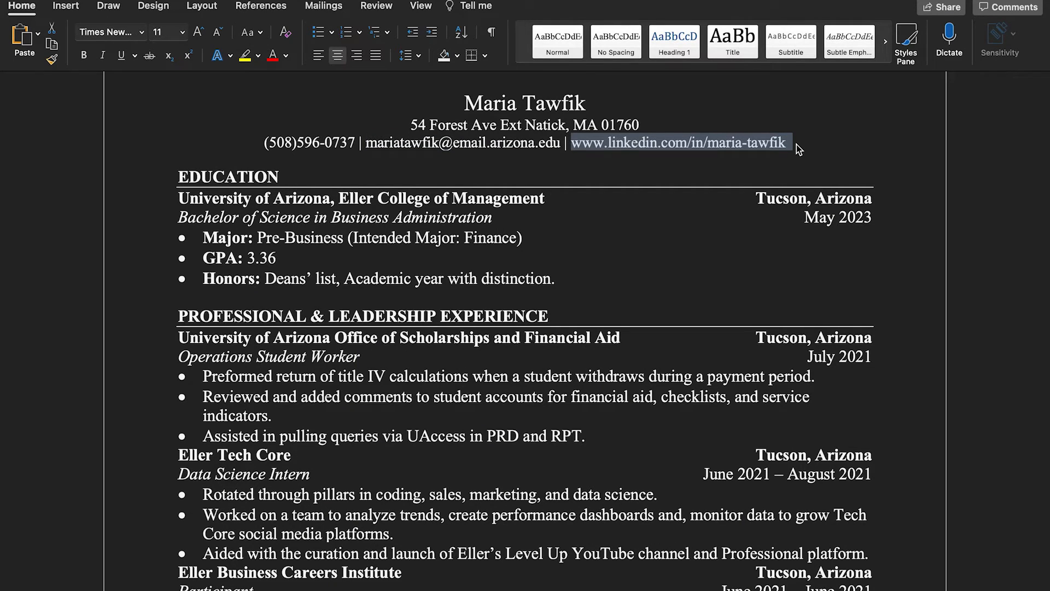
key(ctrl+Left)
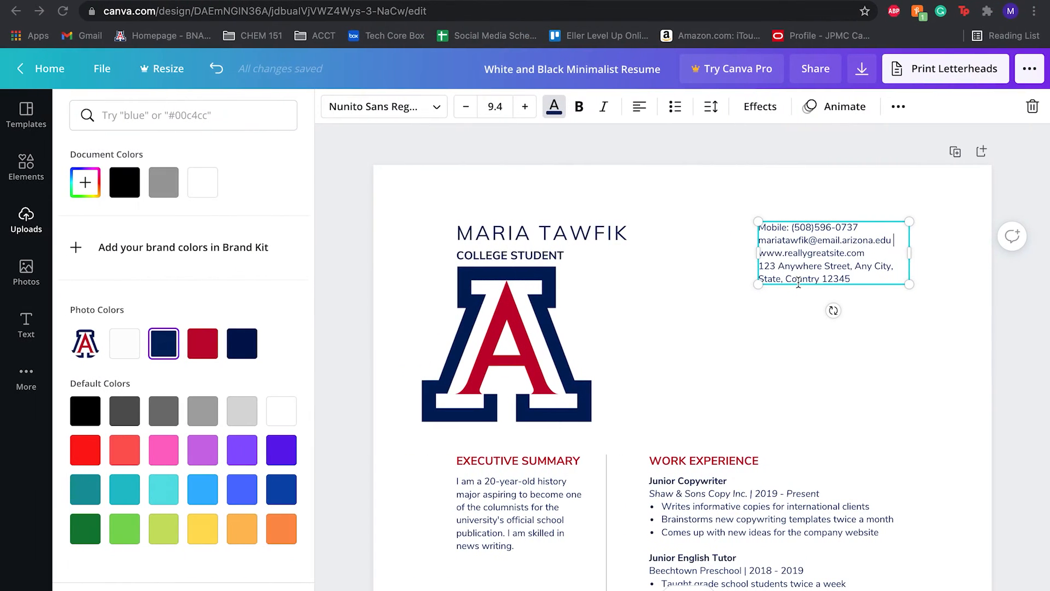
drag(760, 253, 878, 253)
key(super+v)
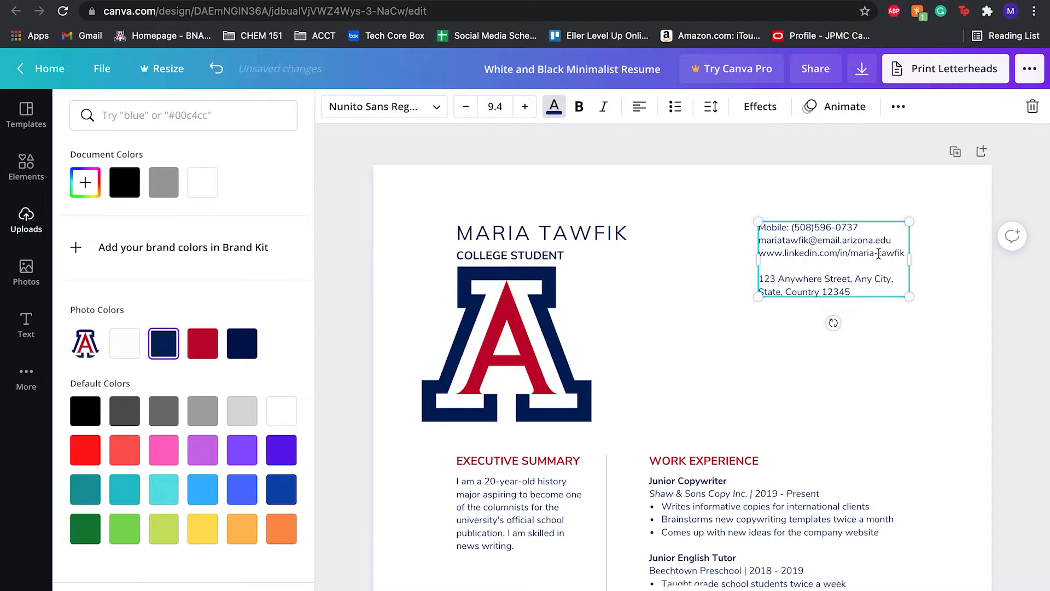
key(BackSpace)
Replace the placeholder street address with the owner's postal address copied from the Word resume.
key(ctrl+Right)
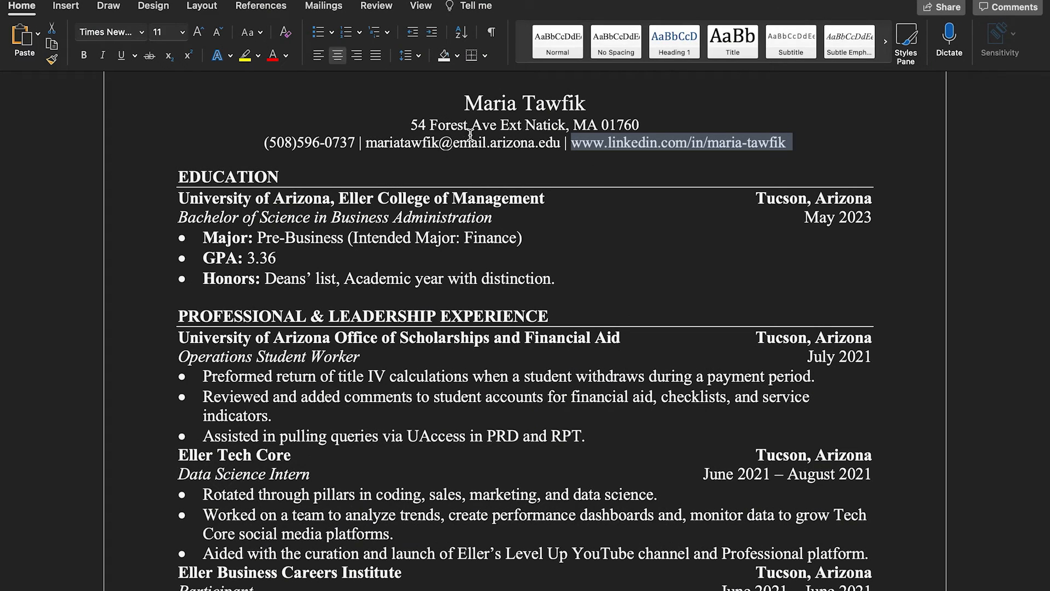
drag(415, 129, 637, 129)
key(super+c)
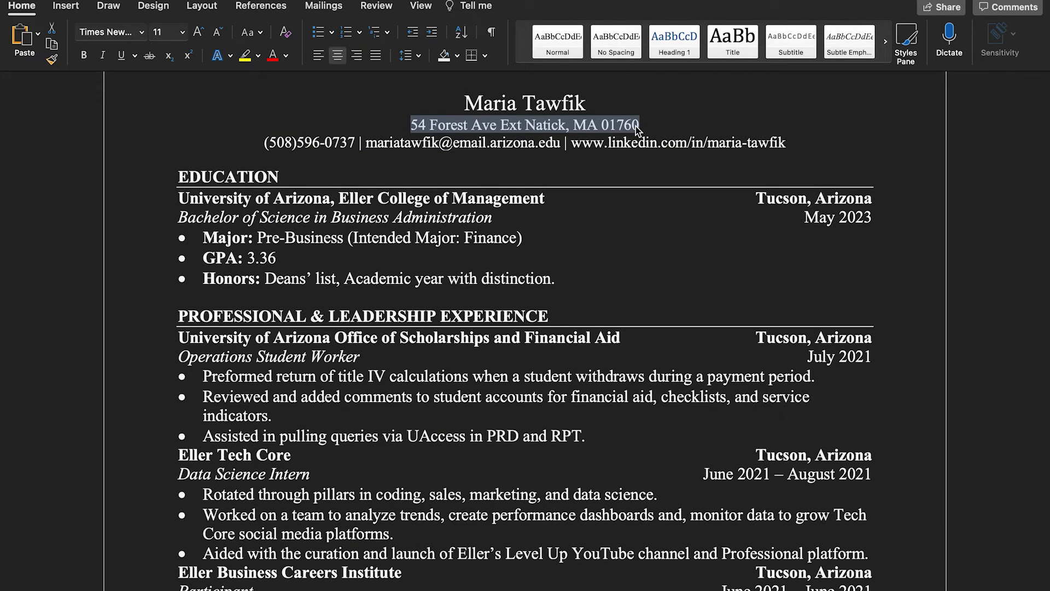
key(ctrl+Left)
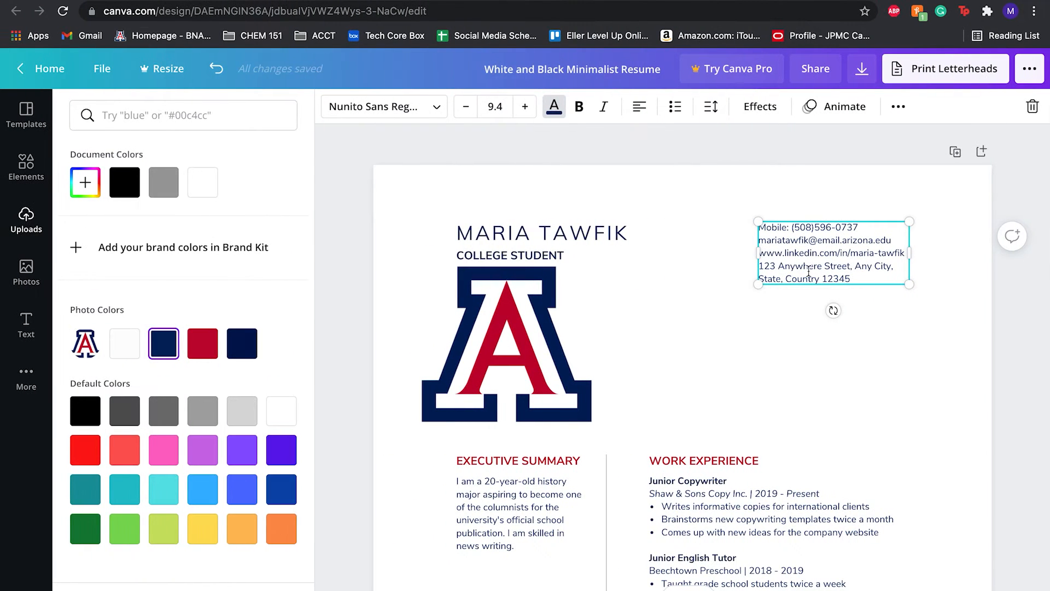
mouse_move(761, 266)
mouse_down()
mouse_move(861, 276)
mouse_move(760, 264)
mouse_up()
key(super+v)
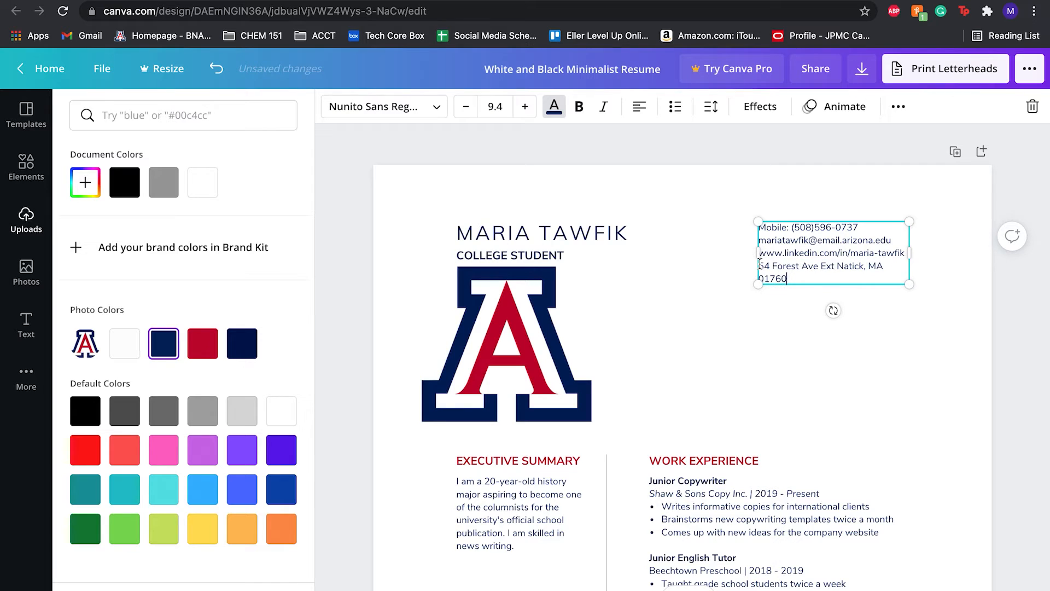
click(820, 381)
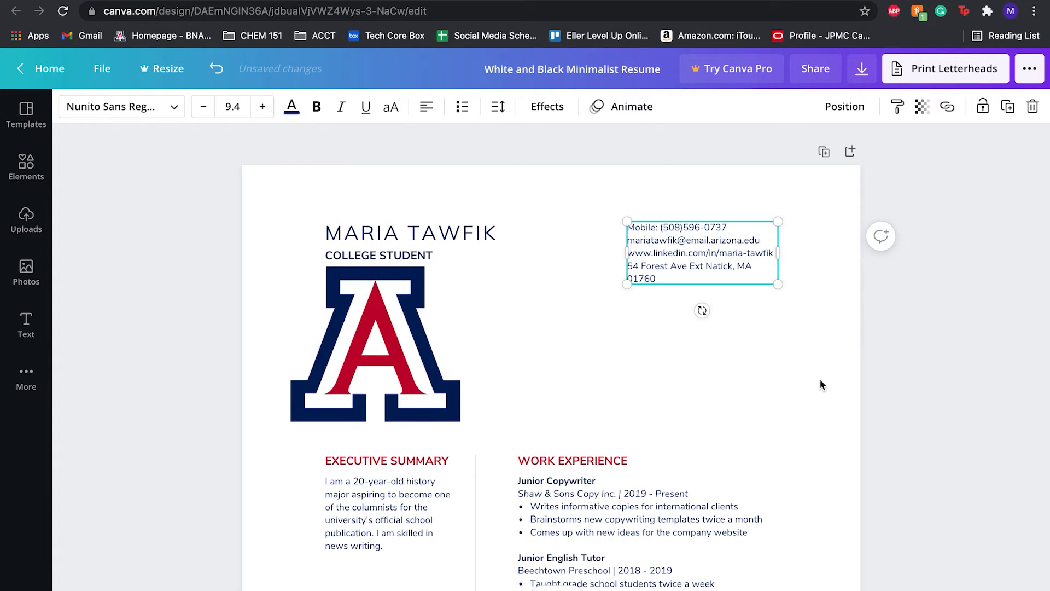
Rename the first job title under Work Experience to Student Operations Worker.
scroll(819, 380, down, 3)
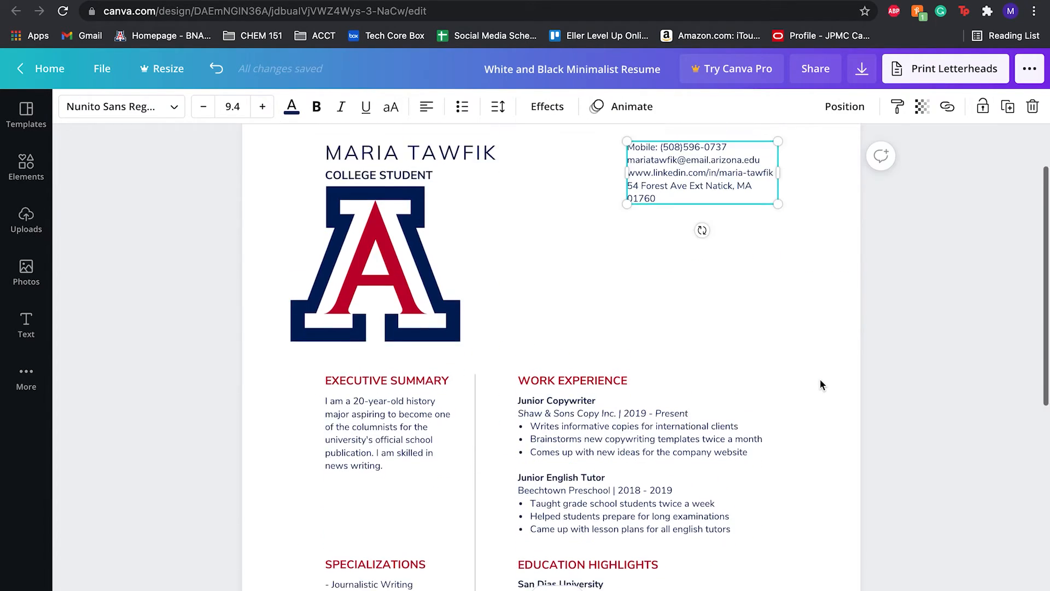
click(585, 363)
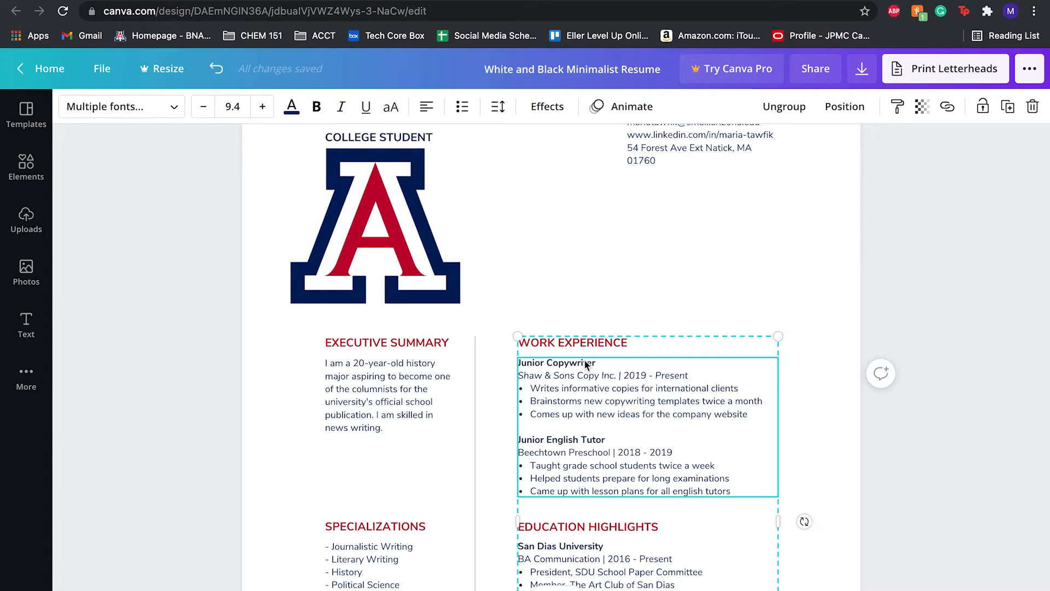
triple_click(584, 361)
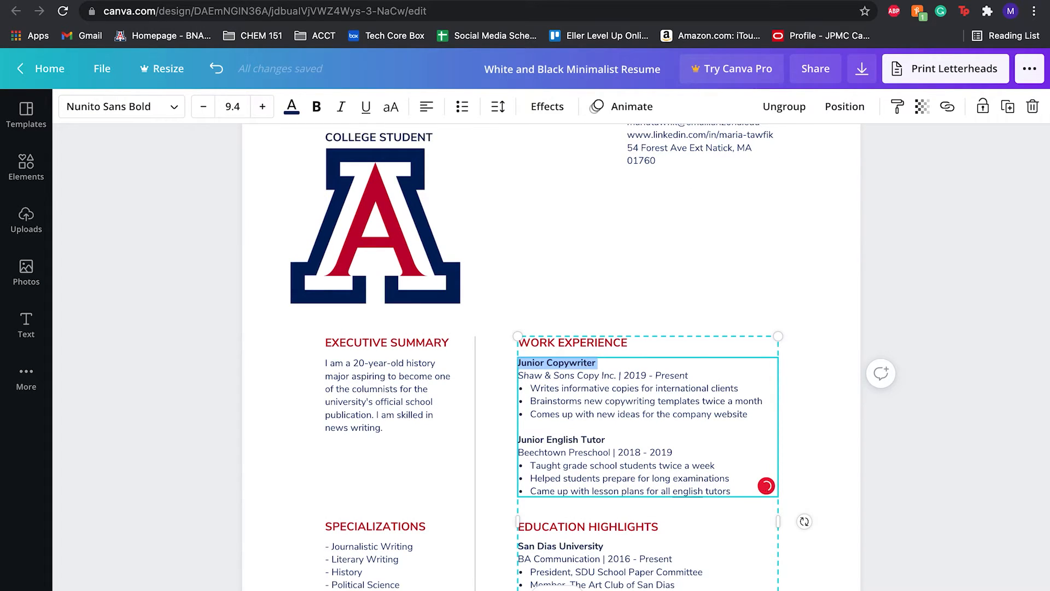
text(S)
key(BackSpace)
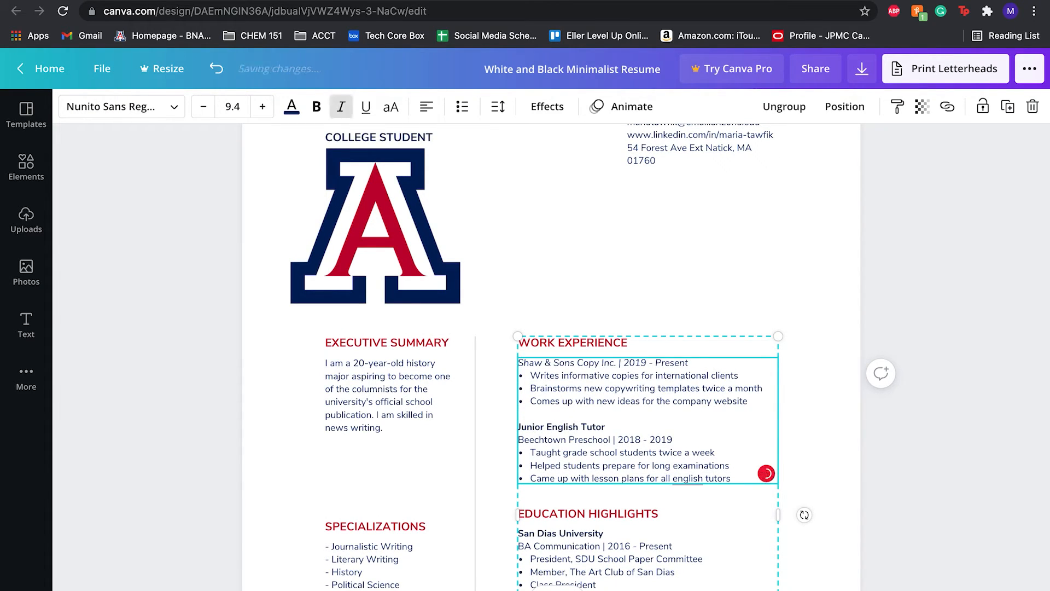
key(super+z)
key(super+z)
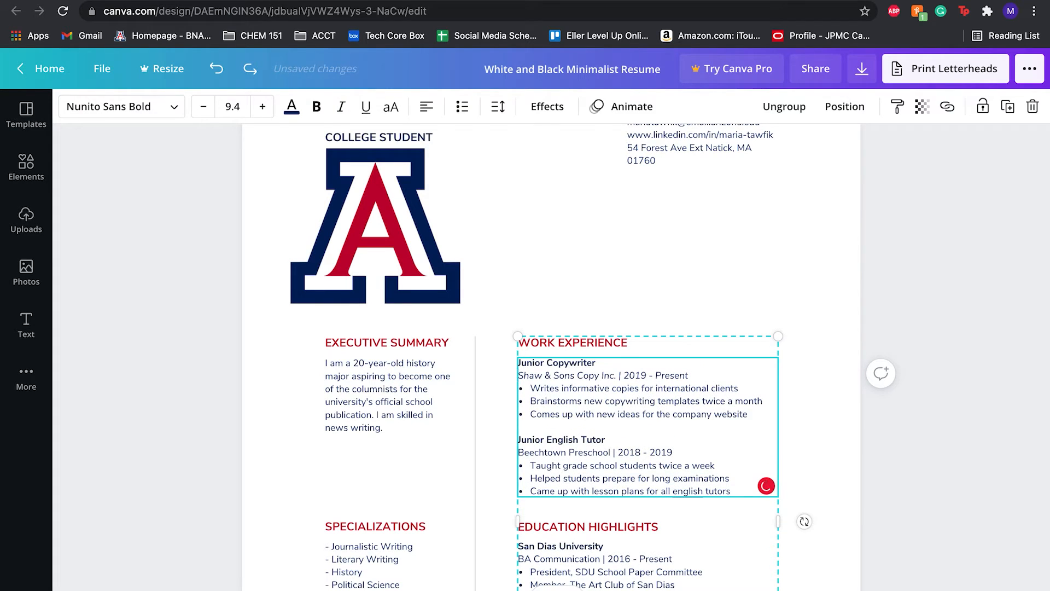
key(BackSpace)
key(BackSpace)
key(BackSpace)
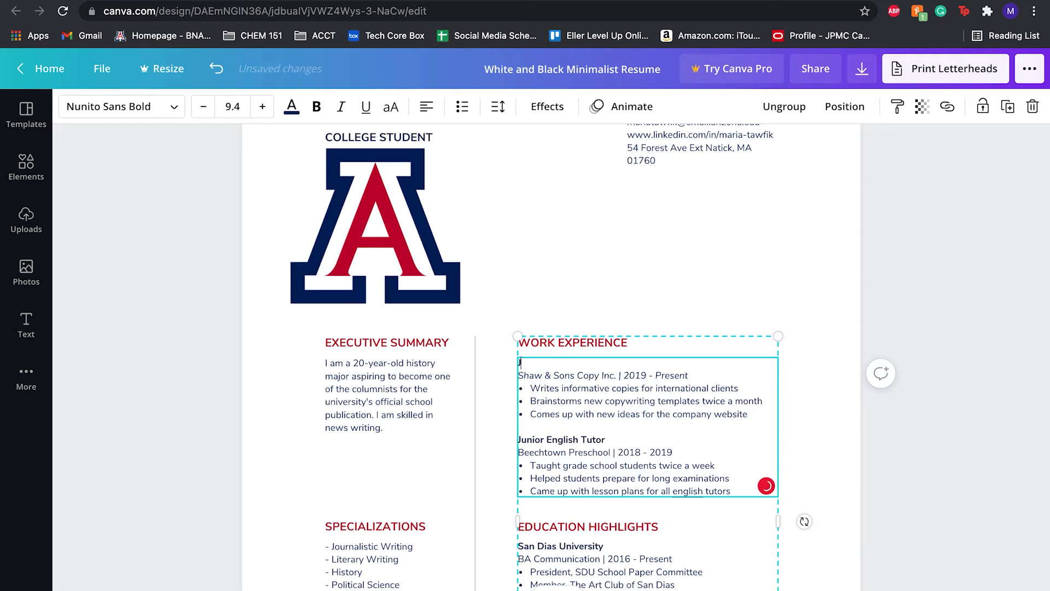
text(Student Operations Worker)
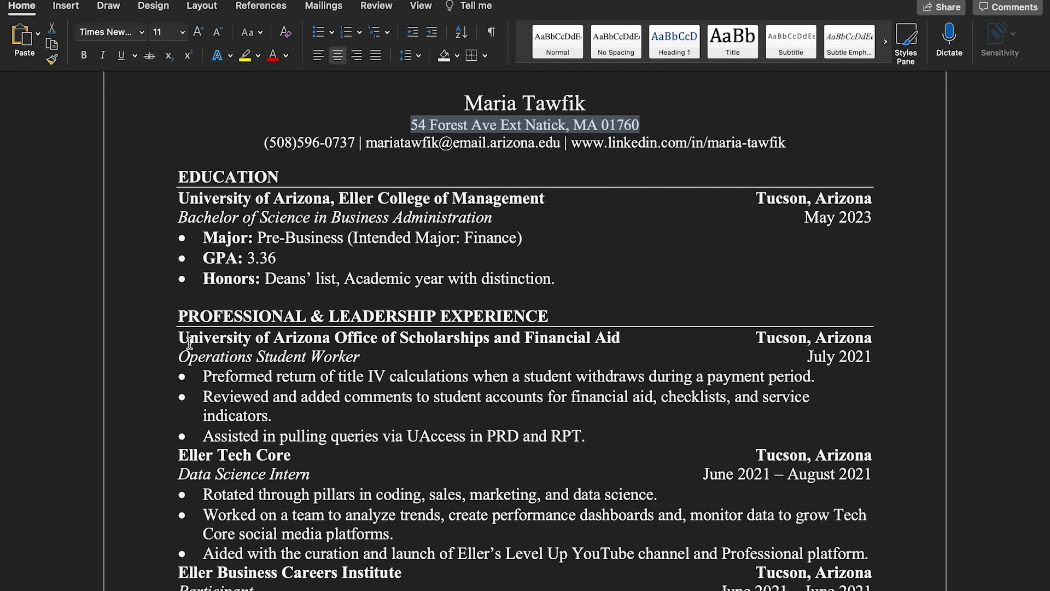
Replace the first job's company name with University of Arizona Office of Scholarships and Financial Aid copied from the Word resume.
drag(179, 338, 618, 337)
key(ctrl+c)
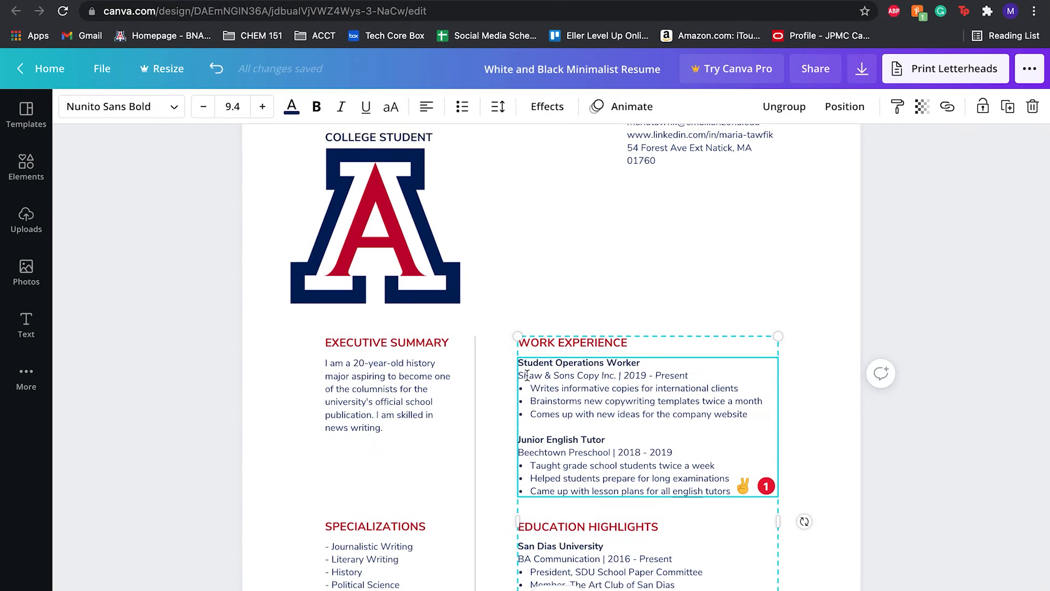
click(617, 373)
drag(617, 373, 519, 374)
key(ctrl+v)
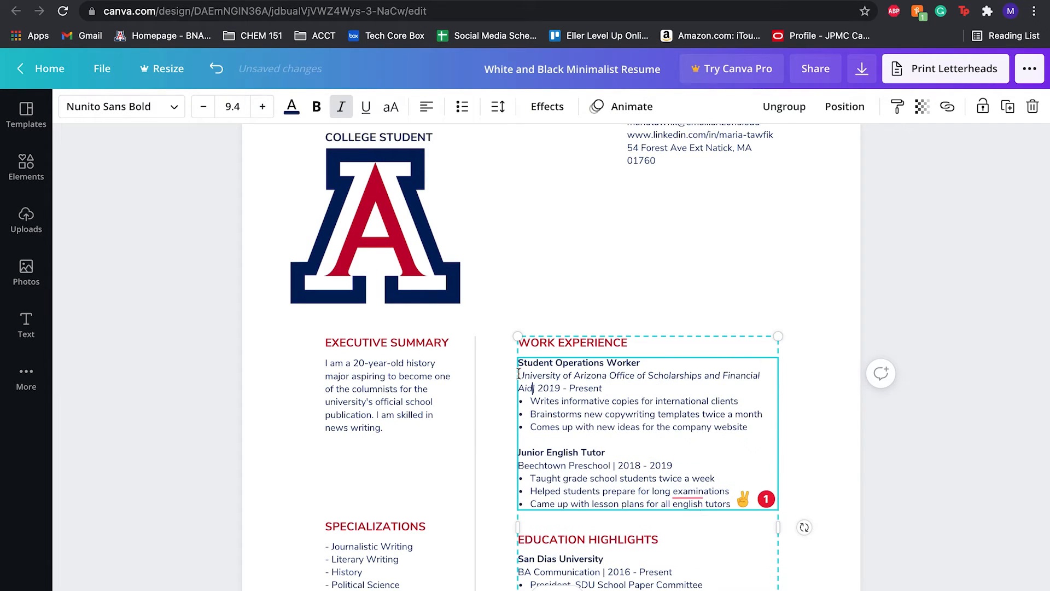
Change the first job's start date to July 2021.
click(537, 388)
text(JUN)
key(BackSpace)
key(BackSpace)
text(uly)
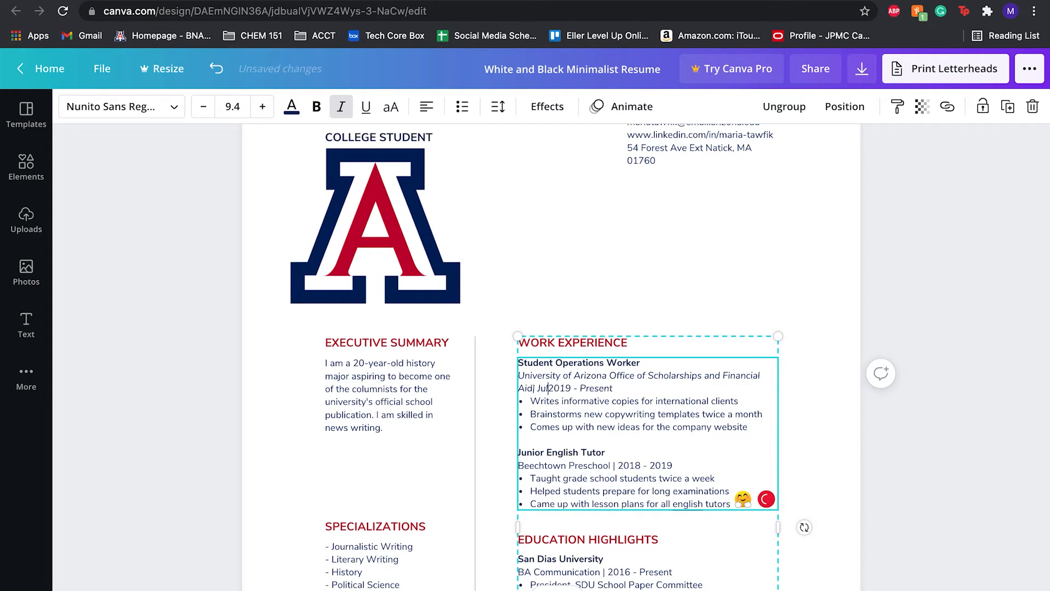
text( 2021)
Replace the first job's bullet points with the three duties copied from the Word resume.
key(ctrl+Right)
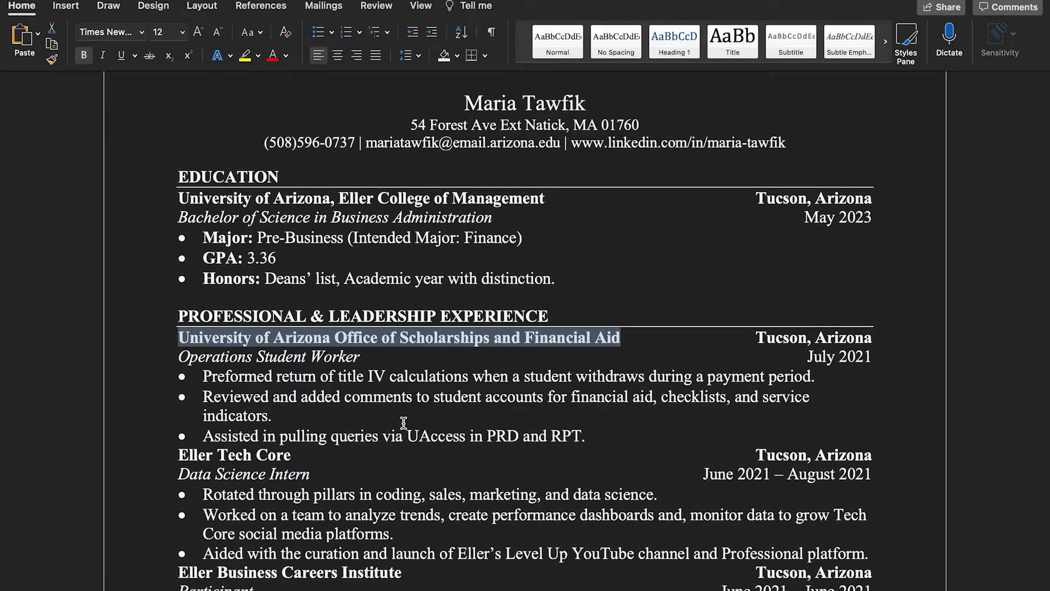
scroll(404, 423, down, 1)
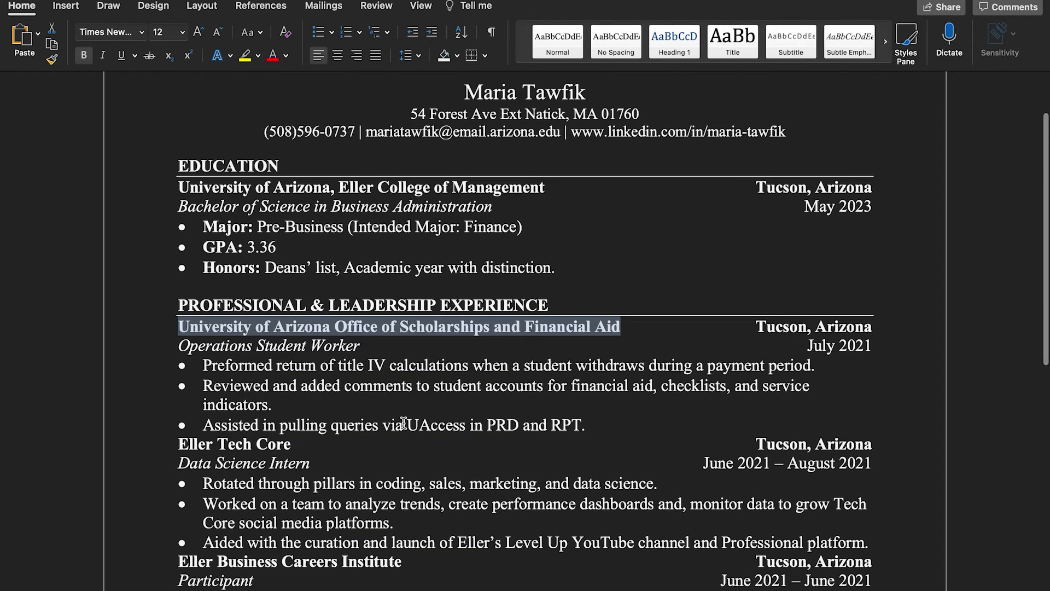
scroll(404, 423, down, 3)
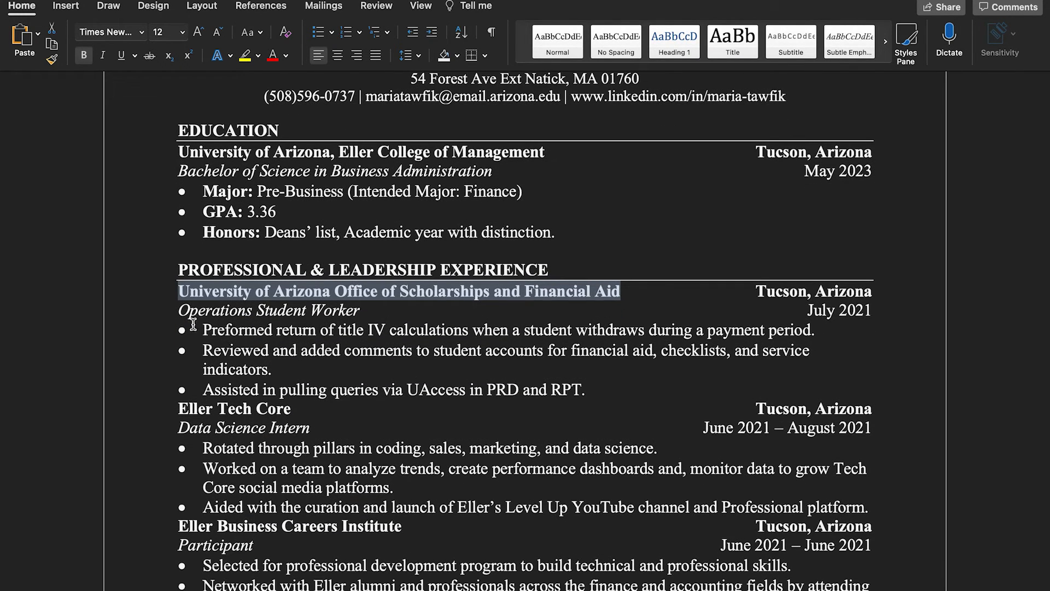
drag(174, 330, 599, 387)
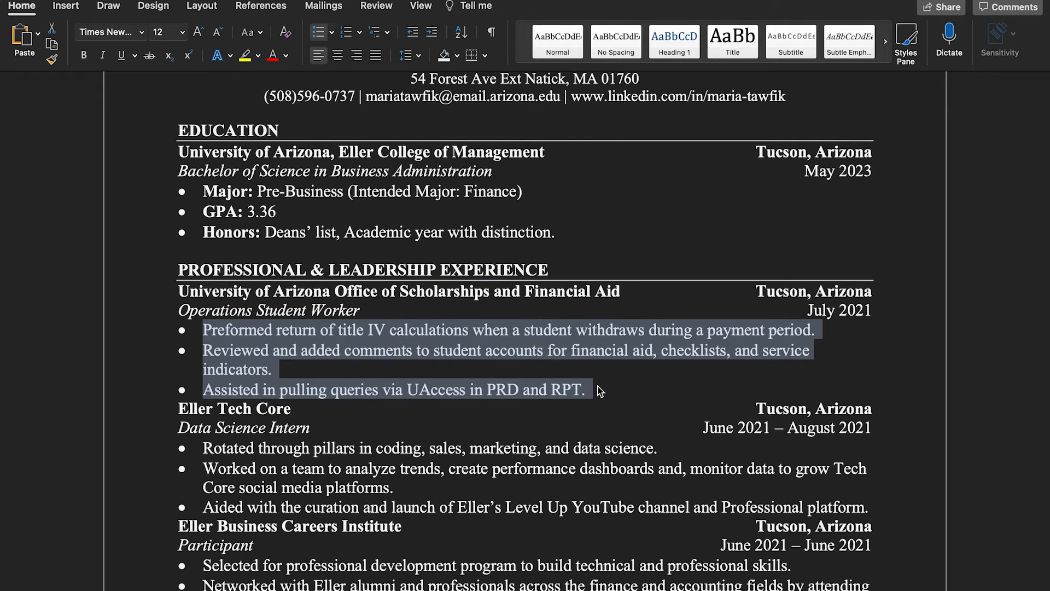
key(ctrl+Left)
drag(533, 403, 756, 429)
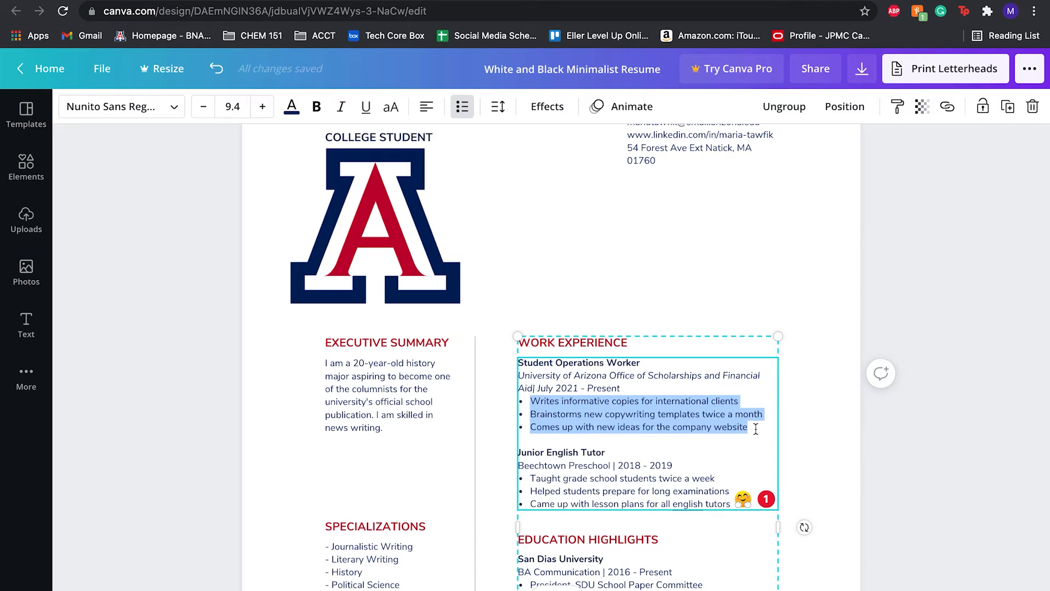
text(·Preformed return of title IV calculations when a student withdraws during a payment period. ·Reviewed and added comments to student accounts for financial aid, checklists, and service indicators. ·Assisted in pulling queries via UAccess in PRD and RPT.)
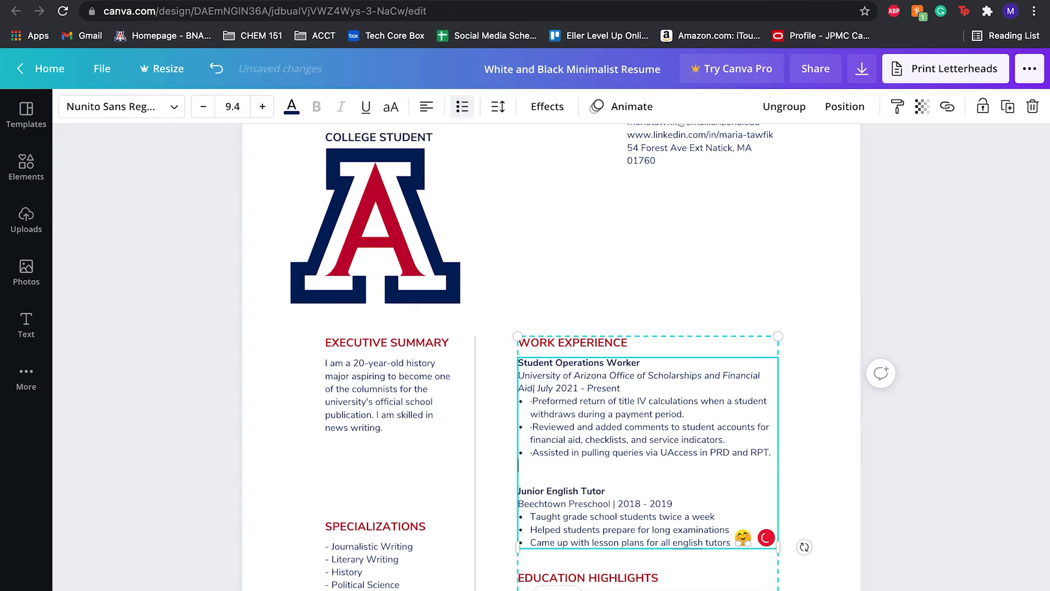
key(BackSpace)
key(BackSpace)
Browse the Photogenic effects and photo animations available for the logo image.
scroll(516, 532, down, 10)
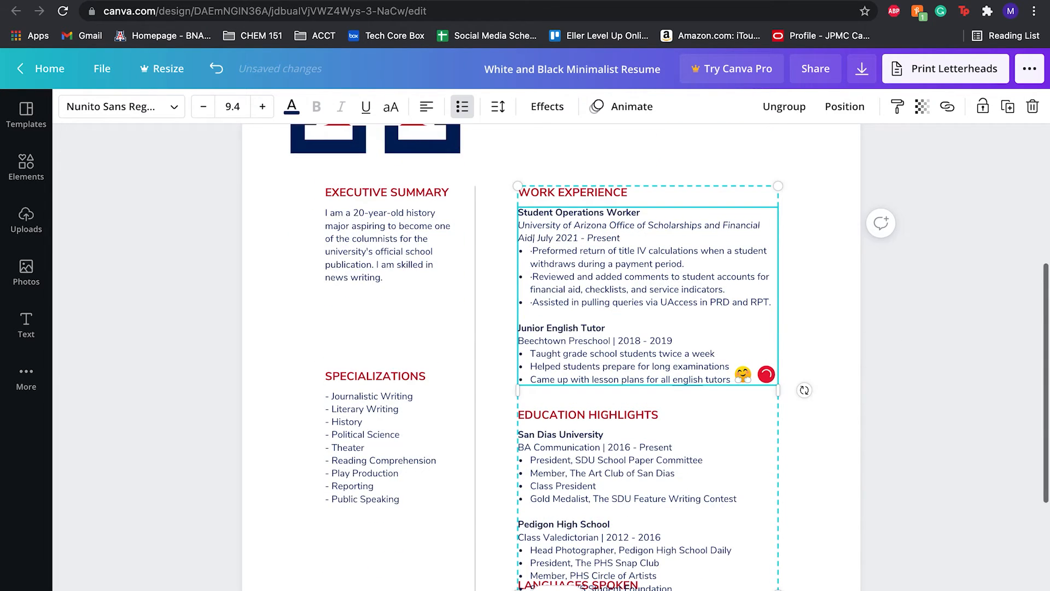
scroll(405, 329, up, 14)
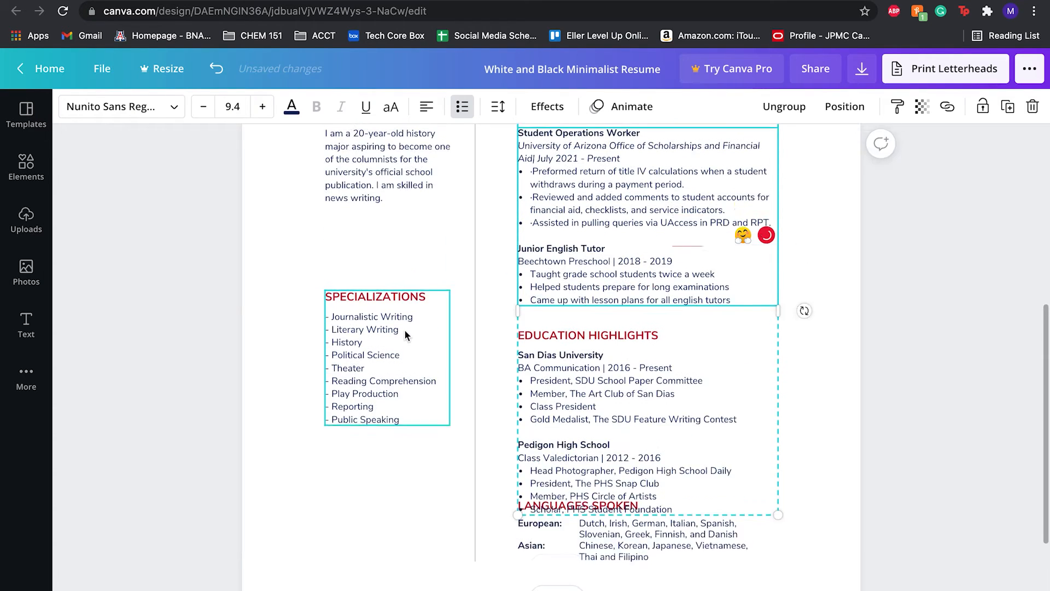
click(539, 108)
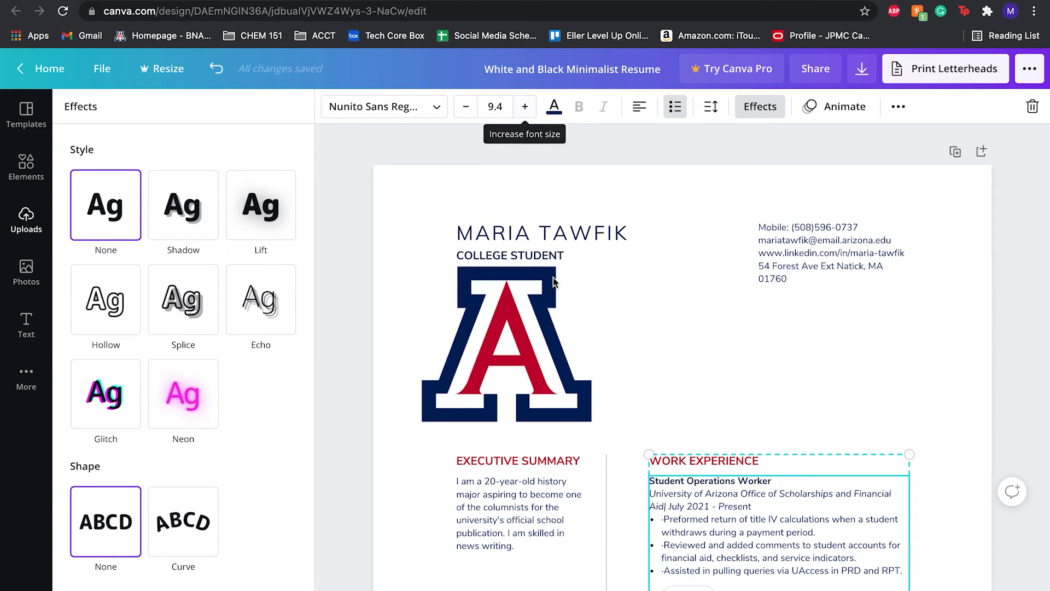
click(545, 296)
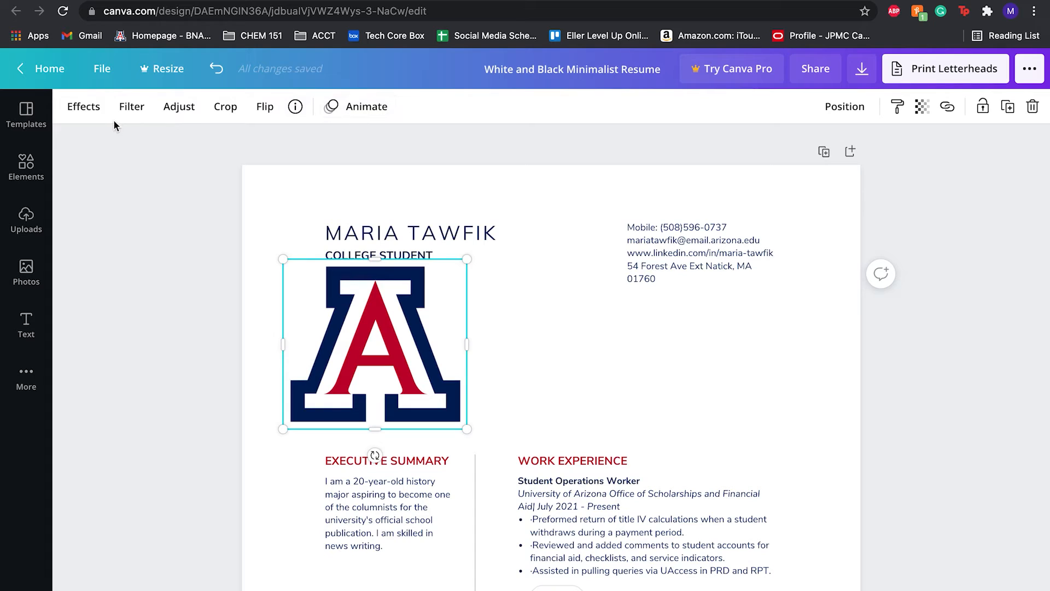
click(83, 106)
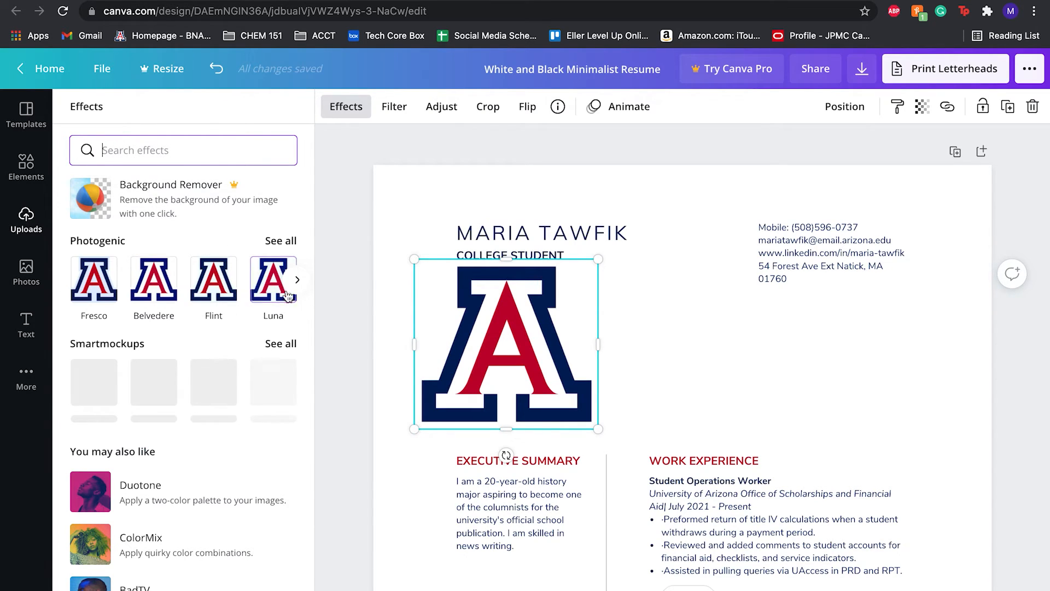
click(293, 284)
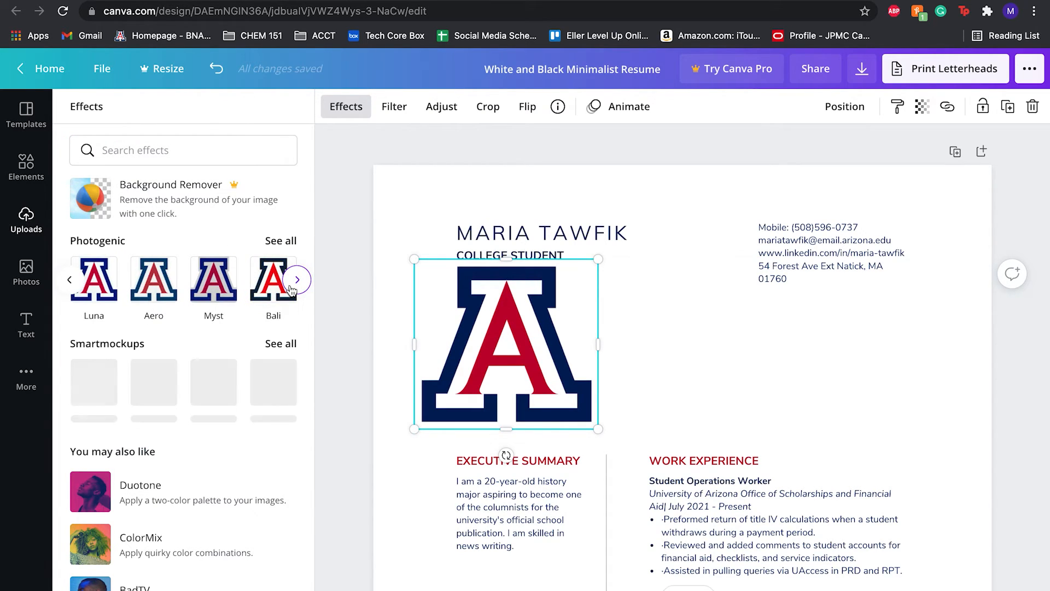
click(292, 285)
click(293, 284)
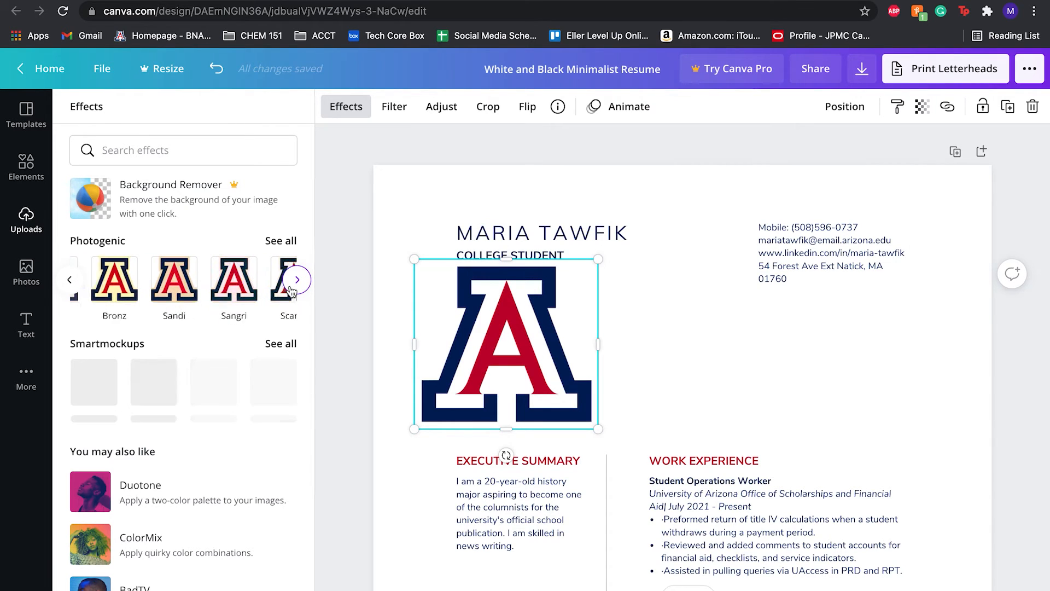
click(293, 285)
click(293, 285)
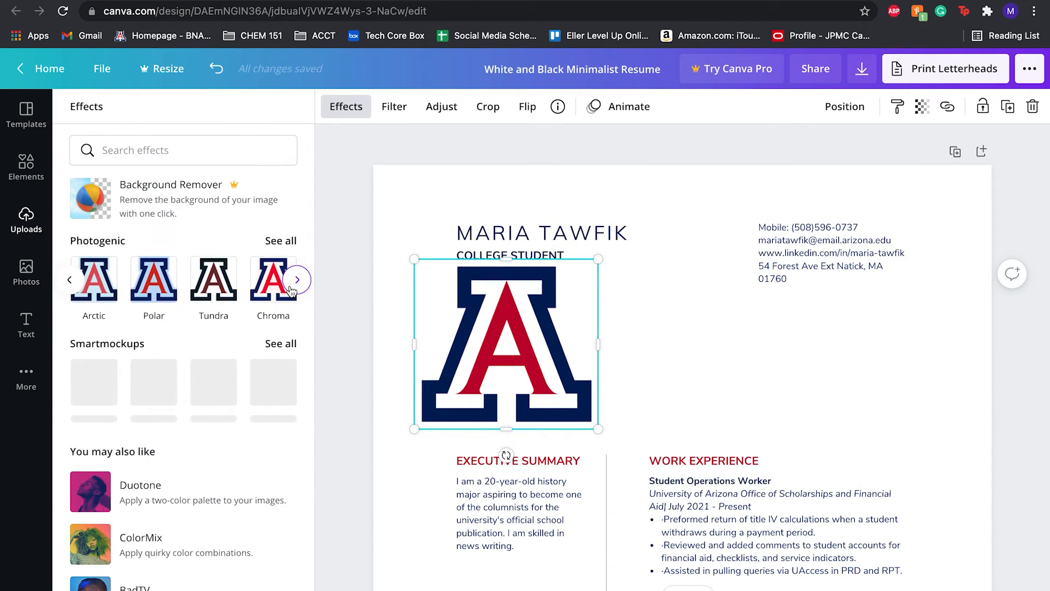
click(293, 284)
click(292, 286)
click(293, 285)
click(292, 285)
click(293, 285)
click(293, 286)
click(291, 287)
click(291, 287)
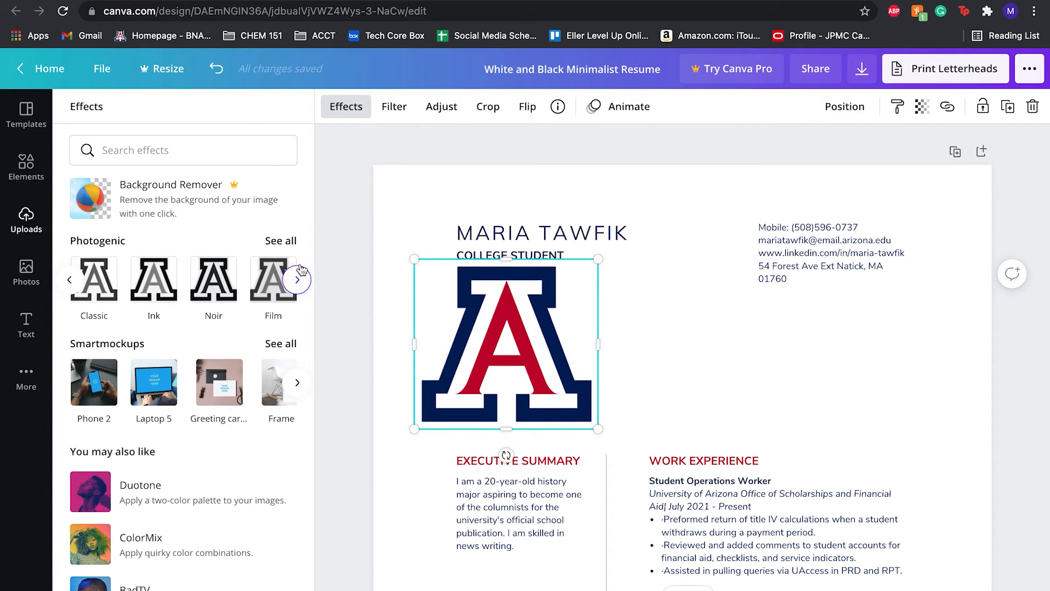
click(623, 104)
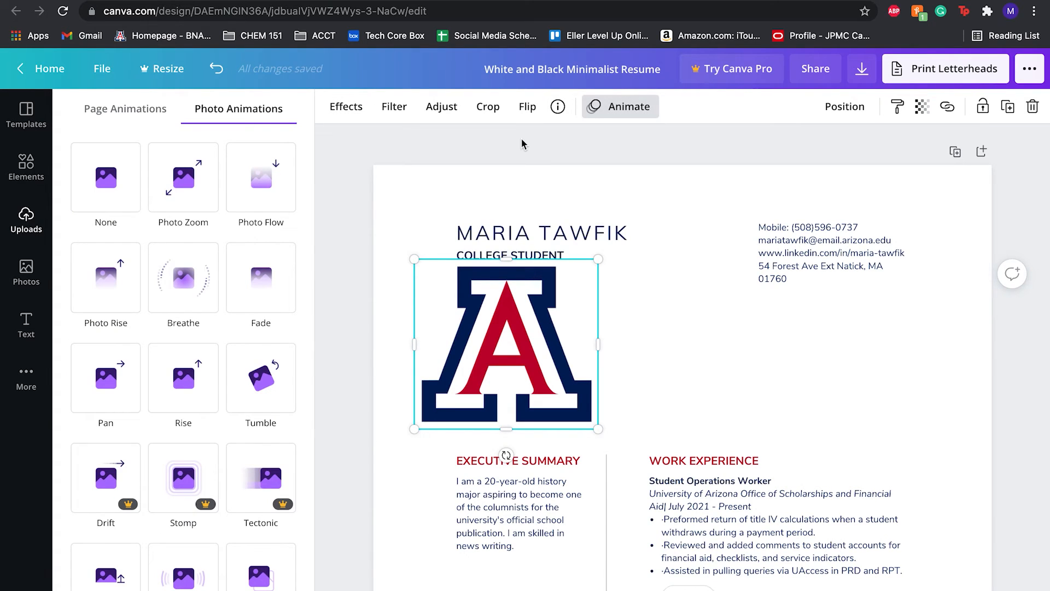
Preview several photo animations on the logo and apply the Tumble animation.
scroll(261, 421, down, 3)
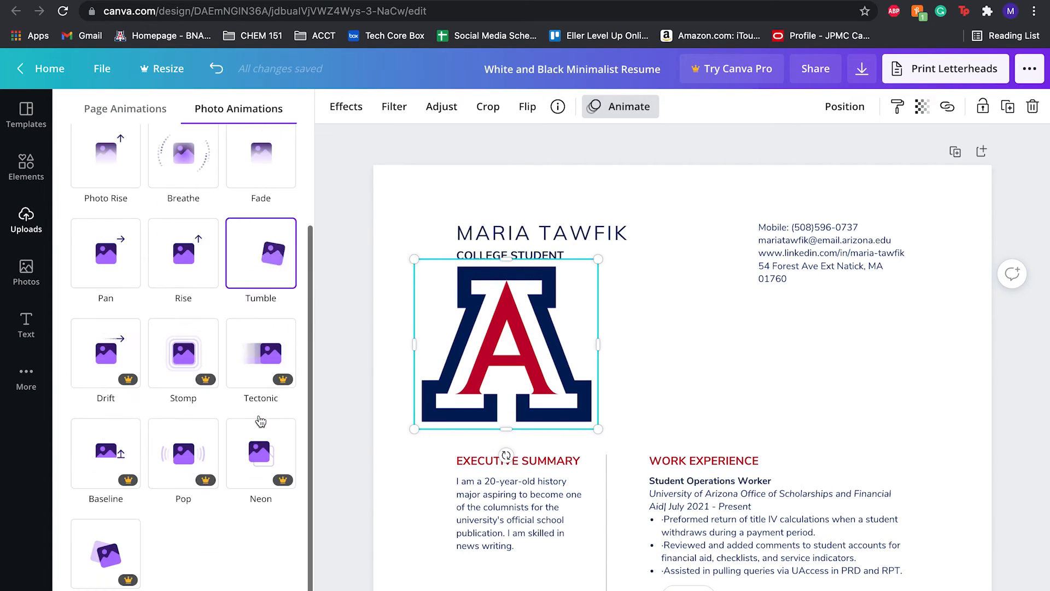
scroll(261, 421, up, 2)
scroll(195, 235, up, 1)
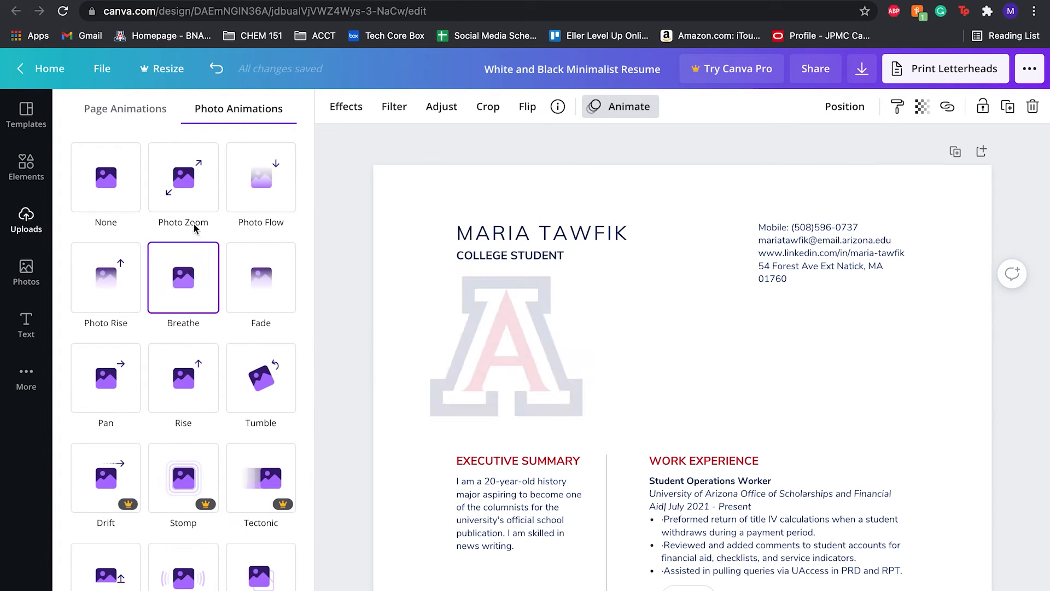
click(250, 220)
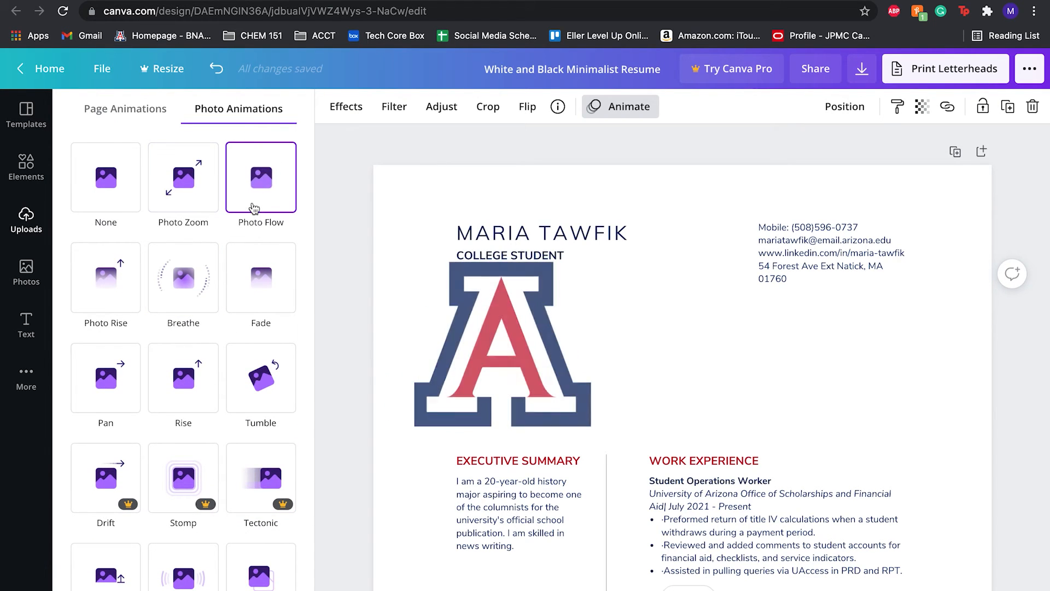
click(274, 272)
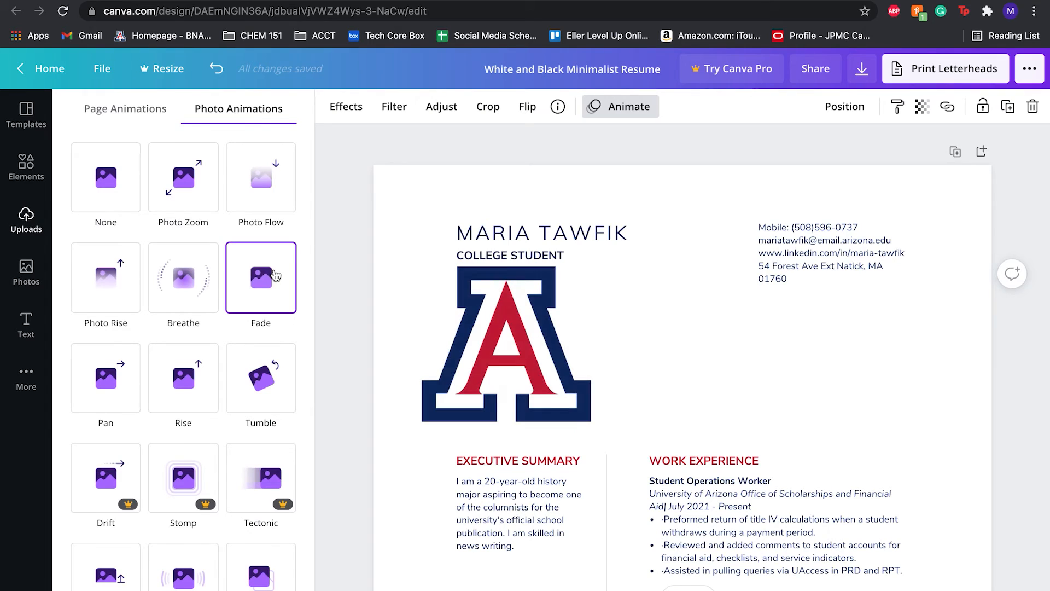
click(187, 283)
click(106, 277)
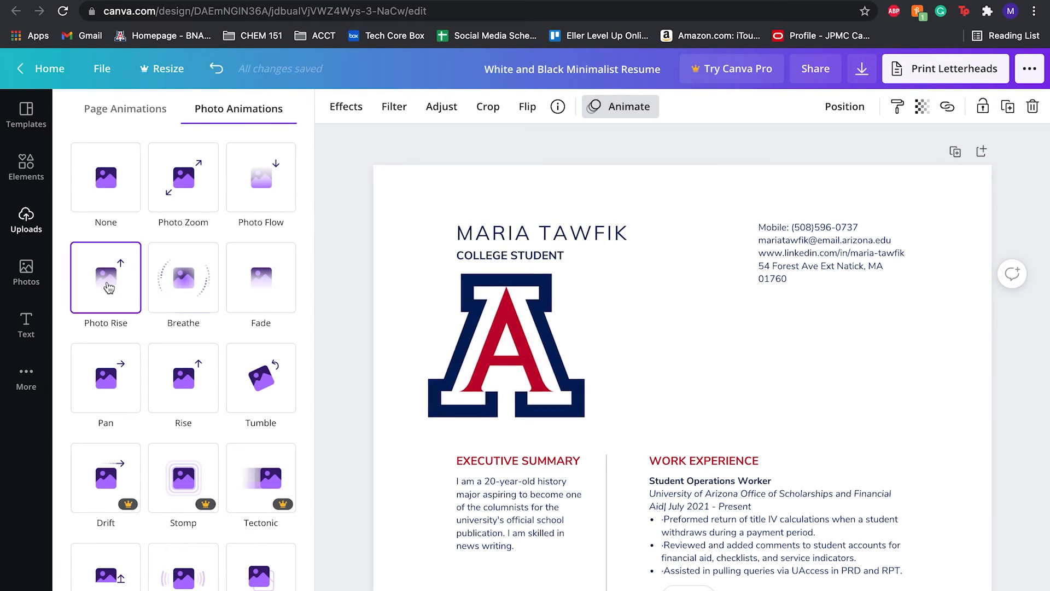
click(106, 180)
click(116, 377)
click(184, 377)
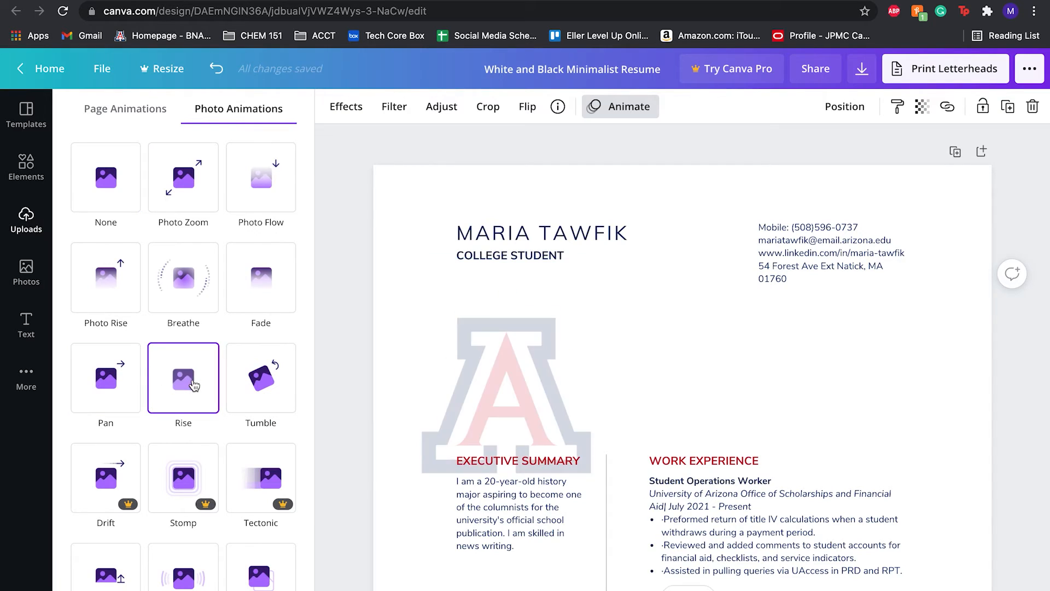
click(250, 381)
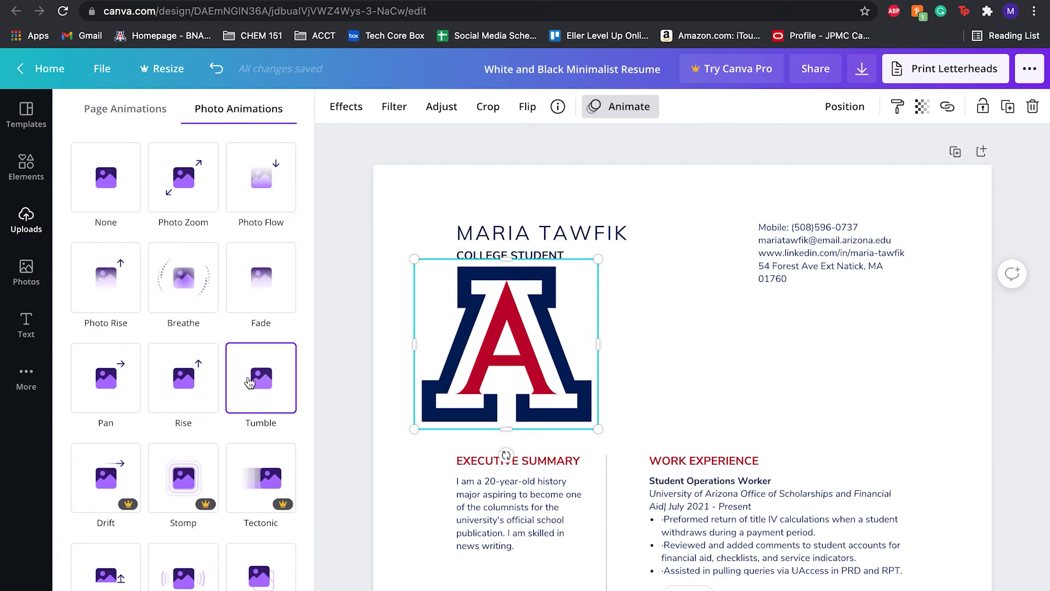
click(250, 381)
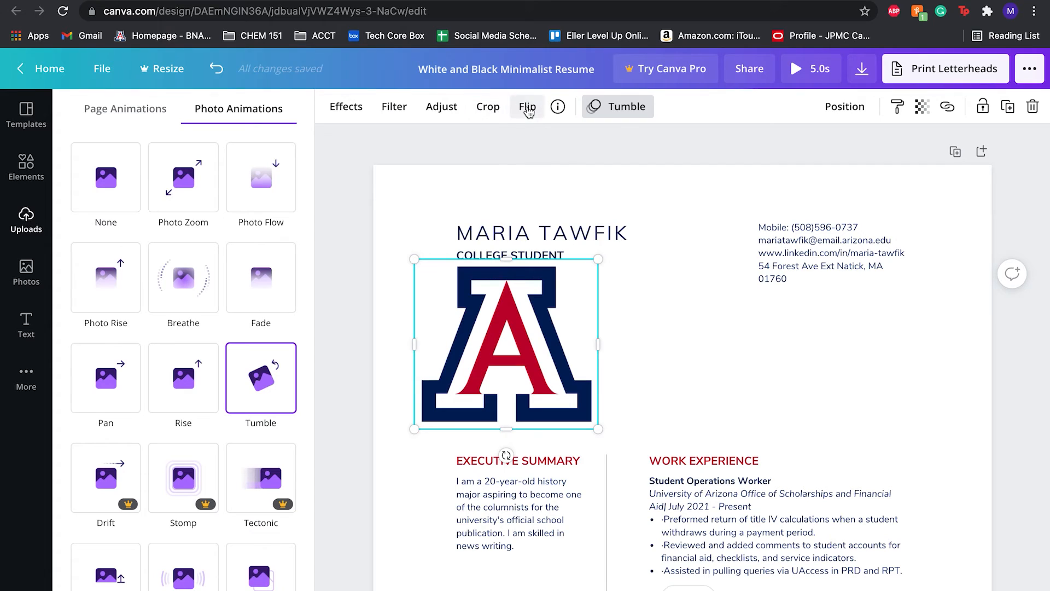
Apply the Rise page animation to the resume page.
click(528, 108)
click(528, 108)
click(132, 117)
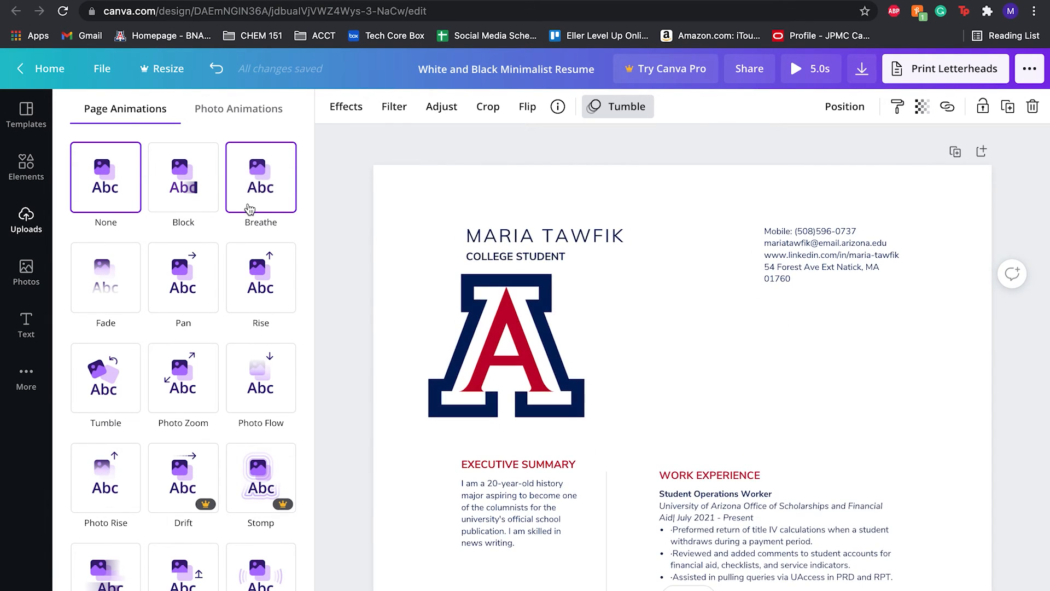
scroll(250, 219, down, 2)
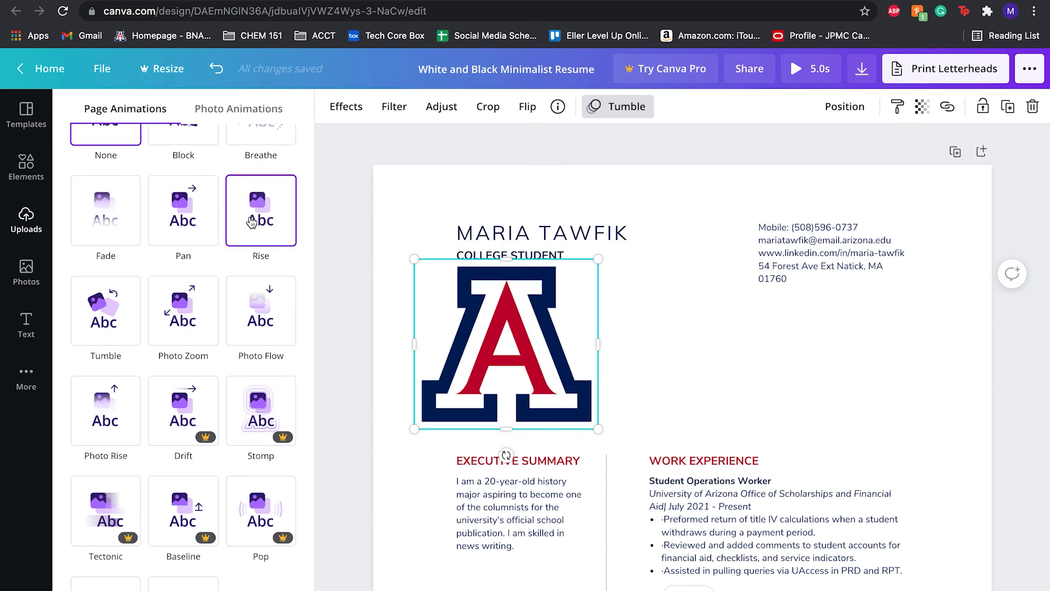
click(251, 222)
scroll(252, 222, up, 2)
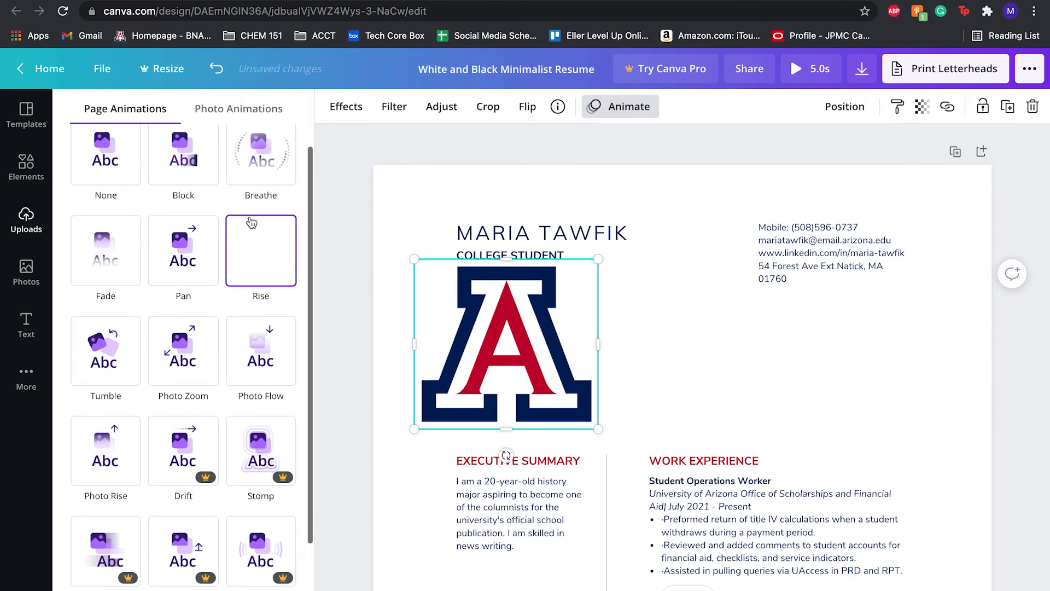
Reapply the Tumble photo animation to the logo.
click(425, 207)
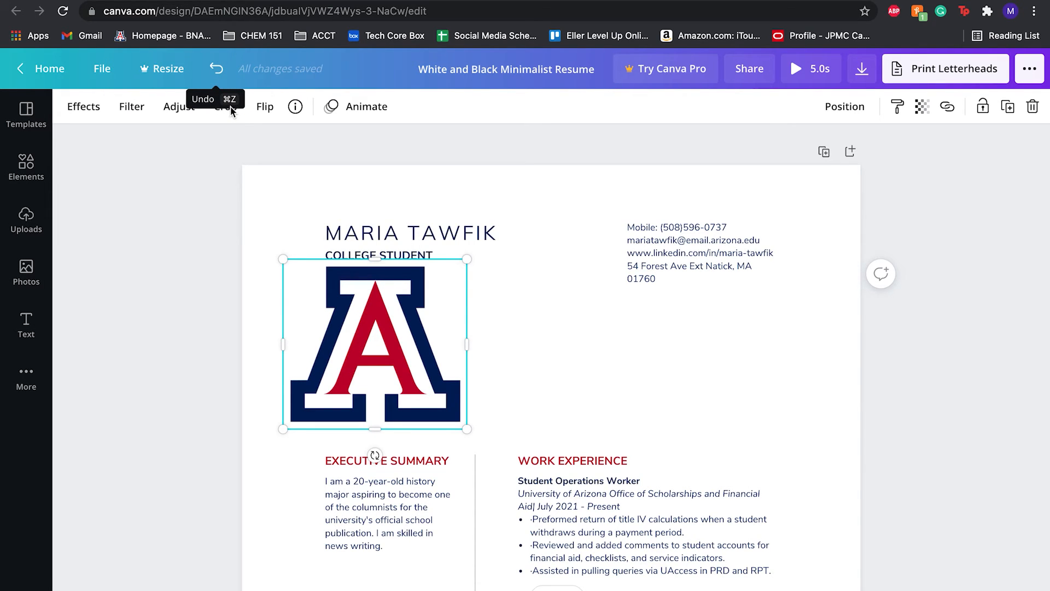
click(334, 114)
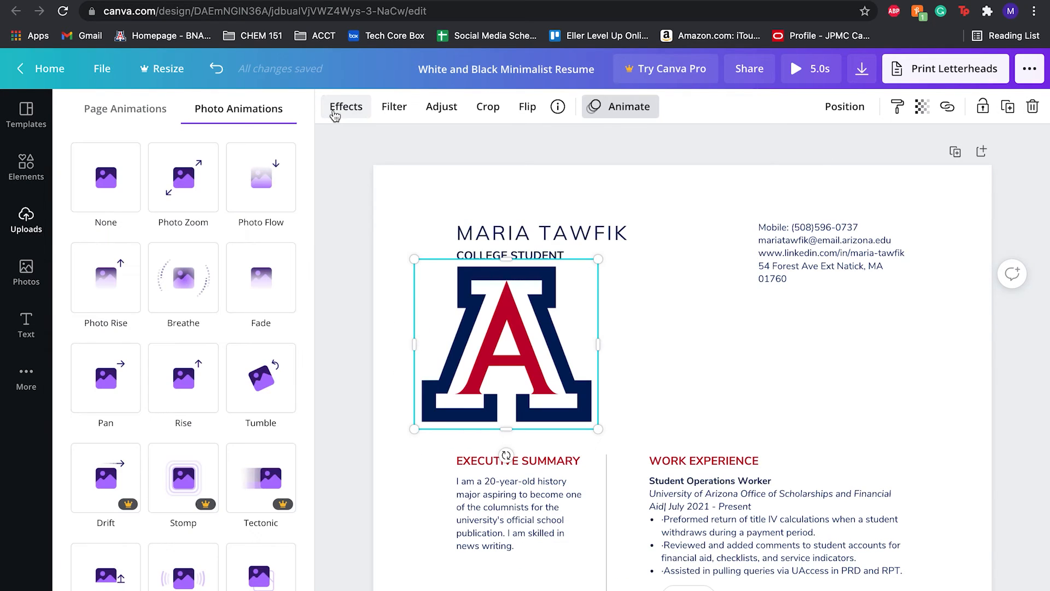
click(140, 112)
click(253, 110)
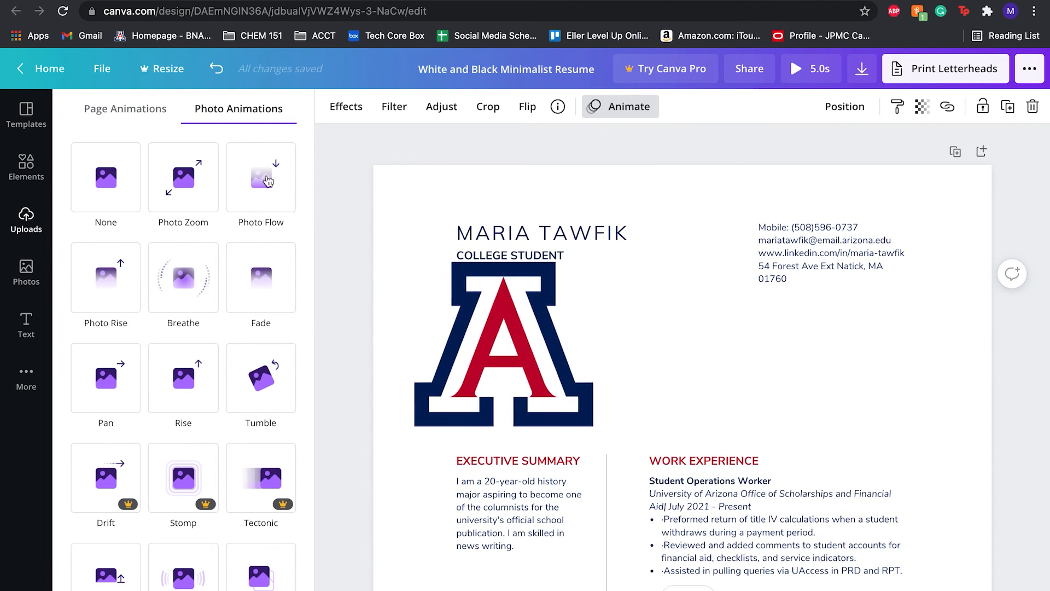
click(266, 375)
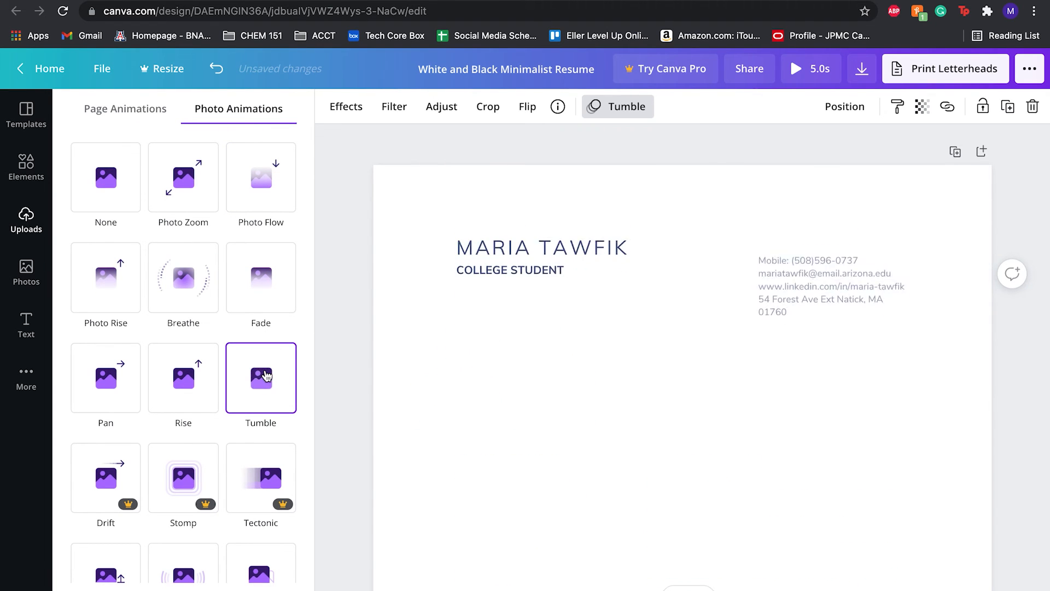
click(134, 123)
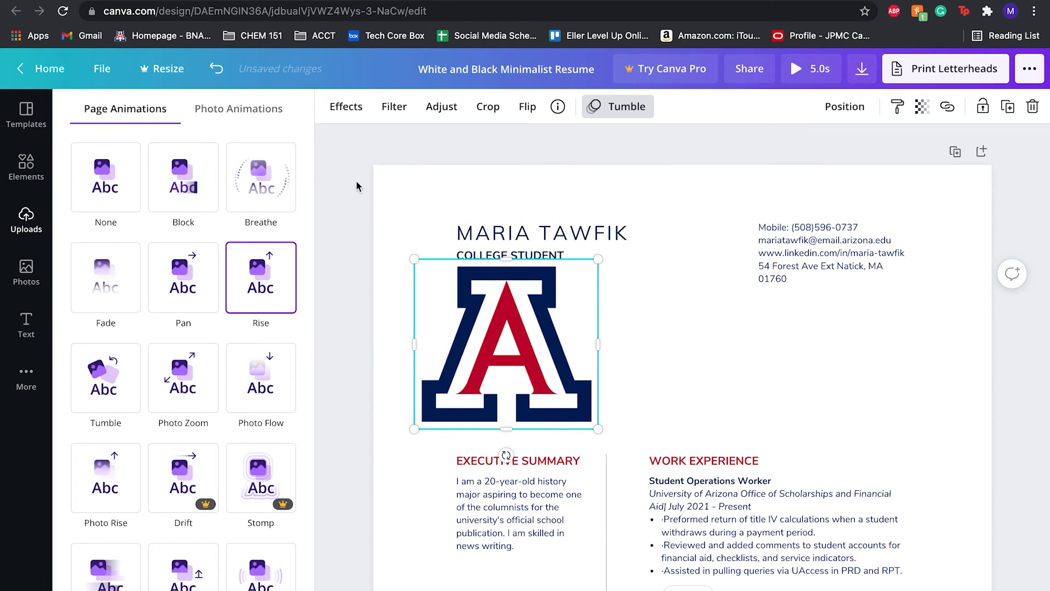
click(260, 116)
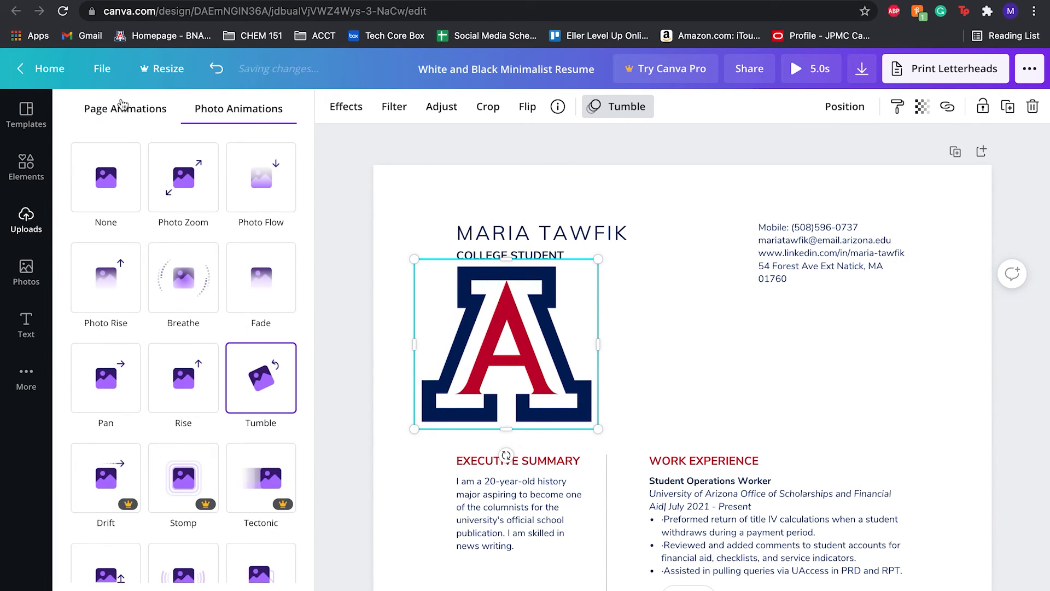
Reopen the White and Black Minimalist Resume design from the home page and play its animation preview.
click(52, 70)
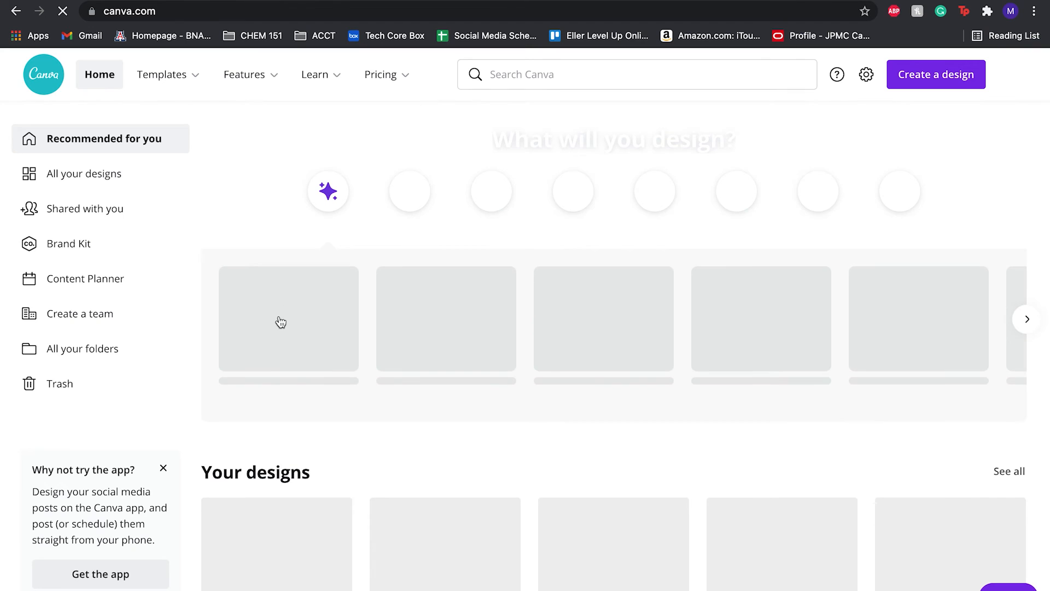
scroll(276, 321, down, 2)
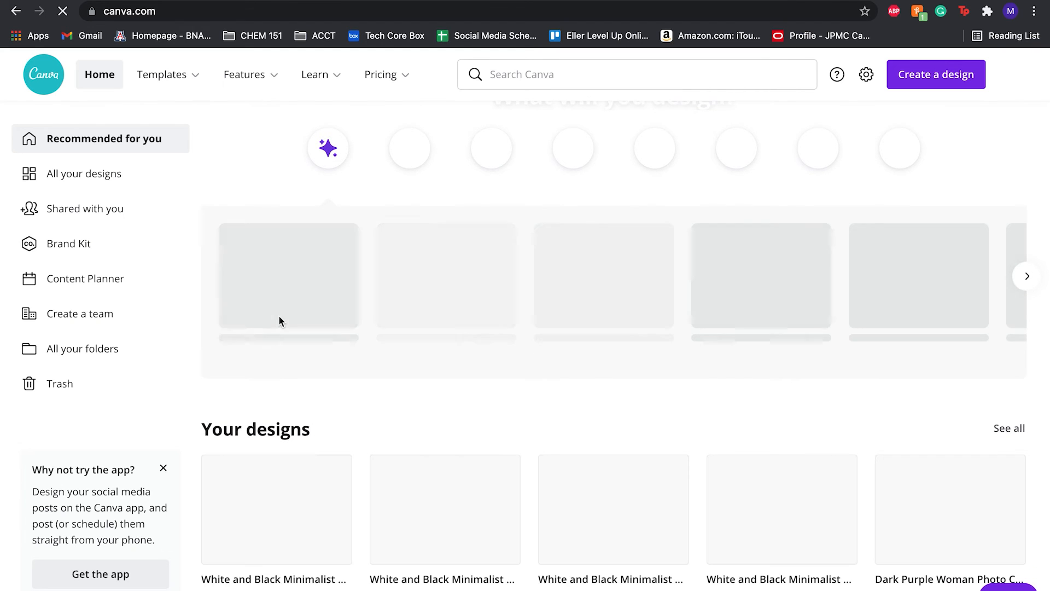
scroll(278, 315, down, 3)
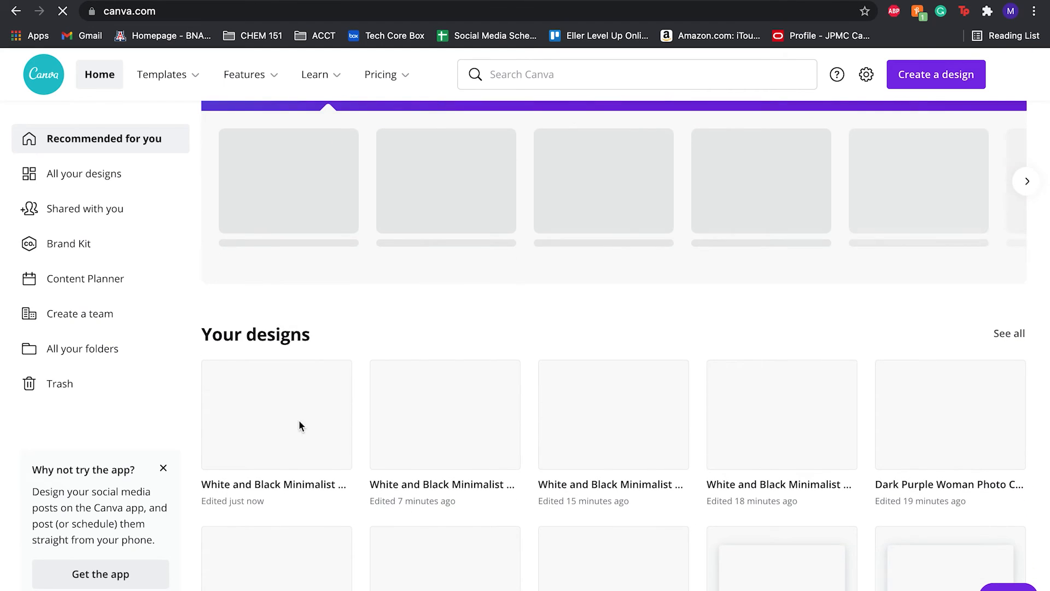
click(284, 420)
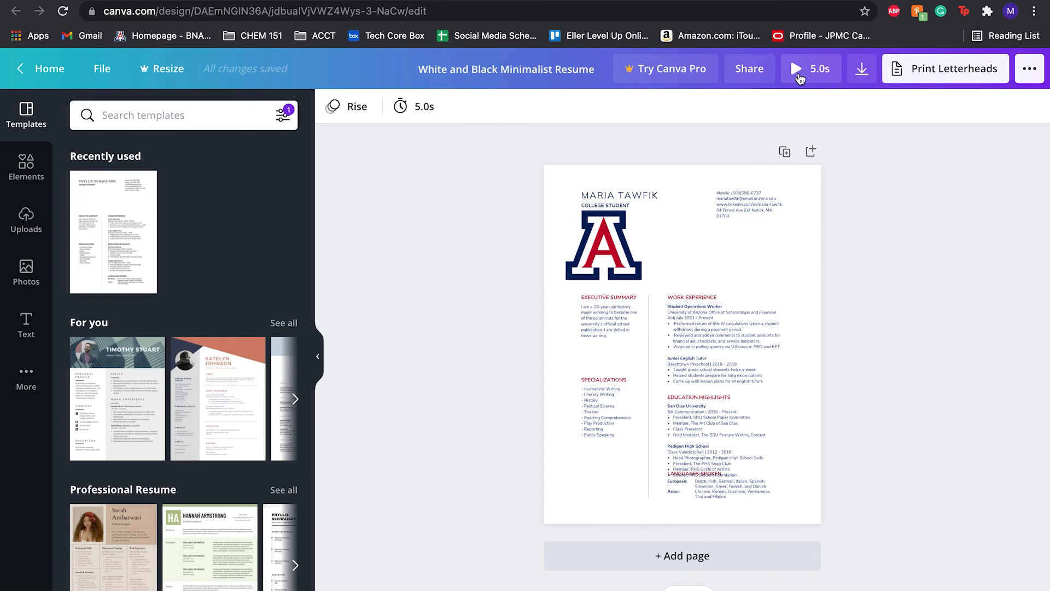
click(799, 79)
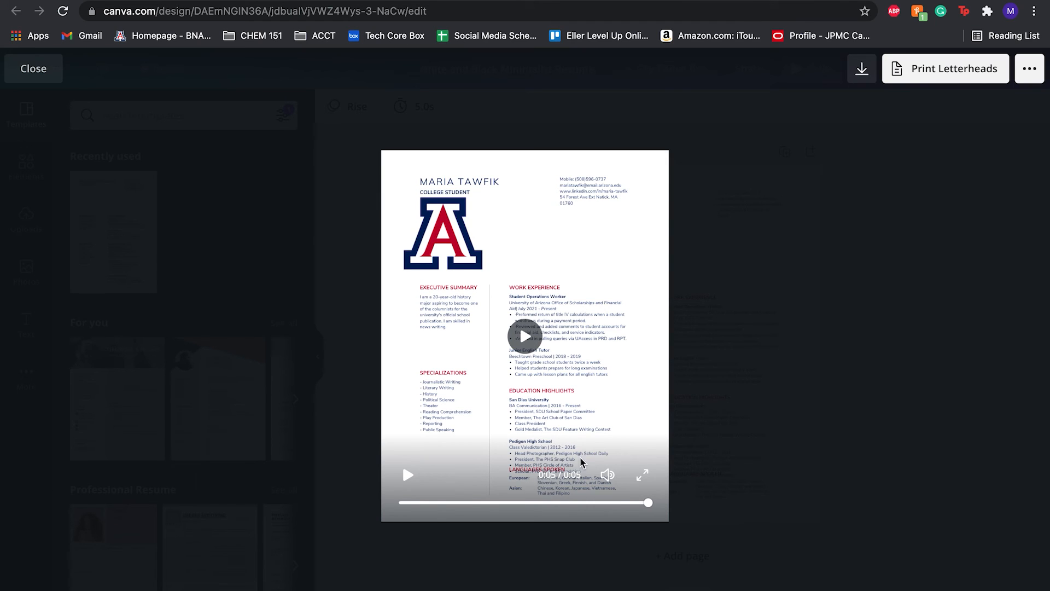
click(825, 445)
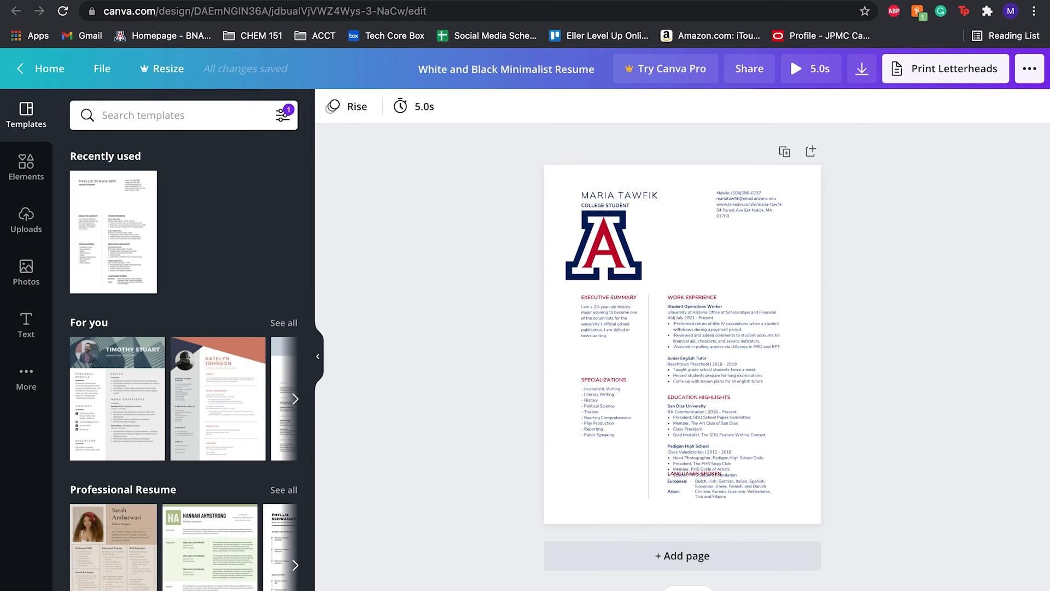
Move the Languages Spoken table slightly down below its heading.
ctrl+scroll(748, 527, up, 5)
scroll(747, 525, down, 3)
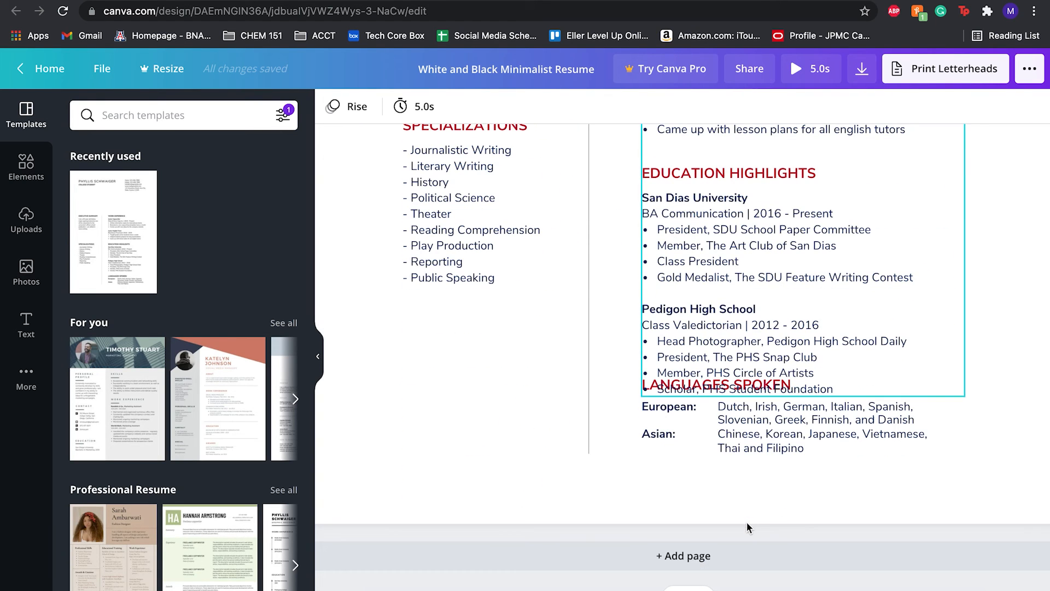
click(727, 407)
click(730, 386)
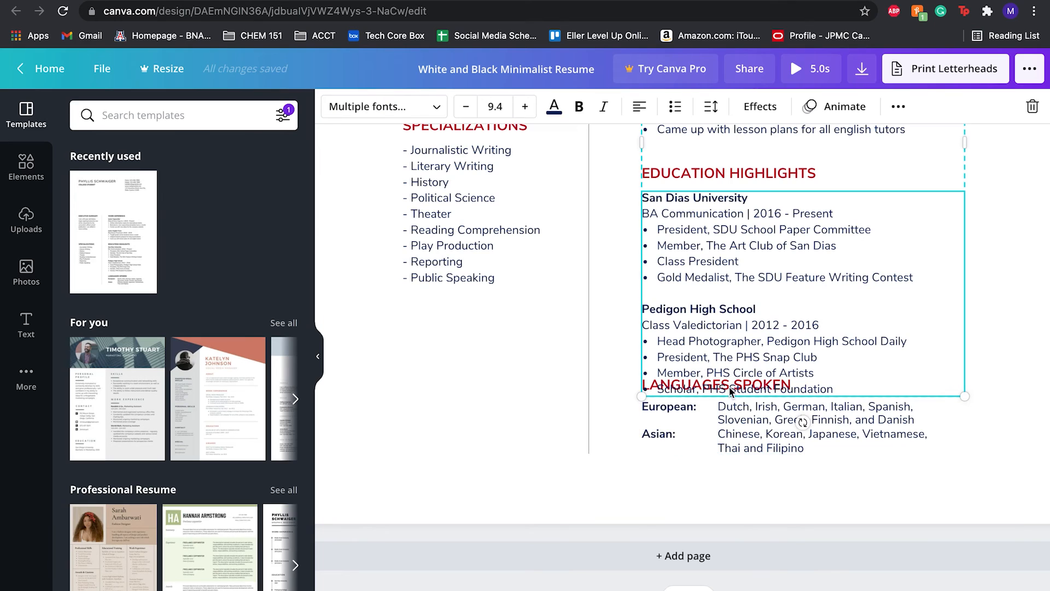
click(823, 409)
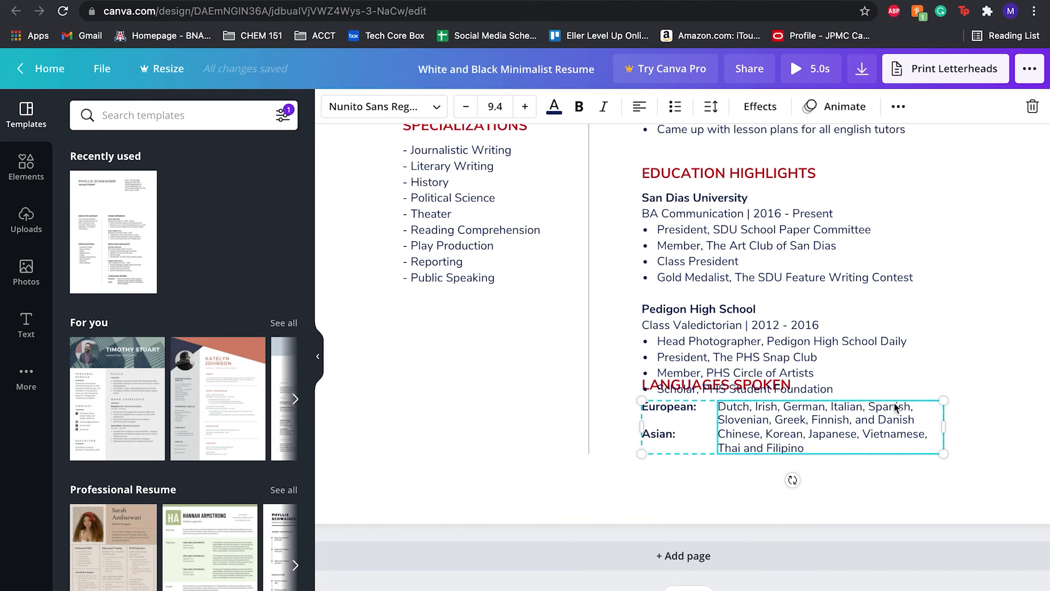
drag(931, 443, 932, 449)
click(932, 449)
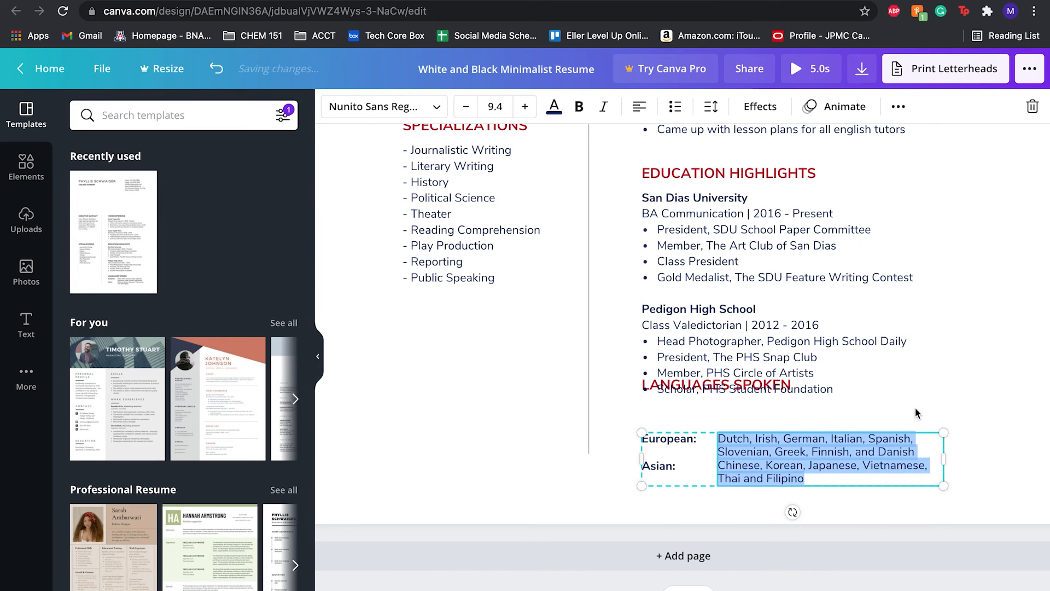
Shrink the Education Highlights text box from its corner so it ends above the Languages Spoken heading.
click(709, 386)
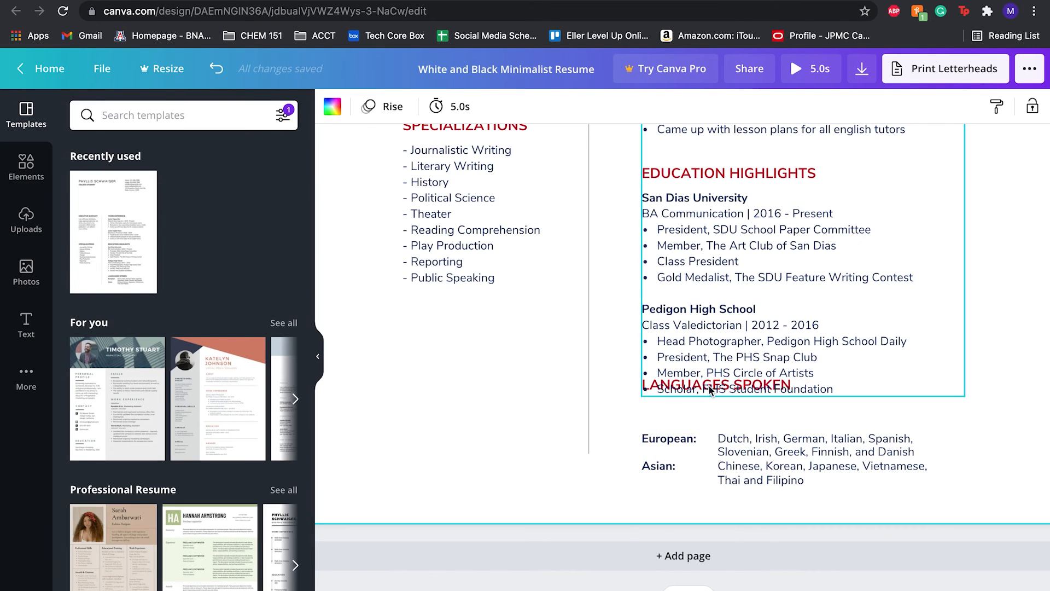
click(762, 383)
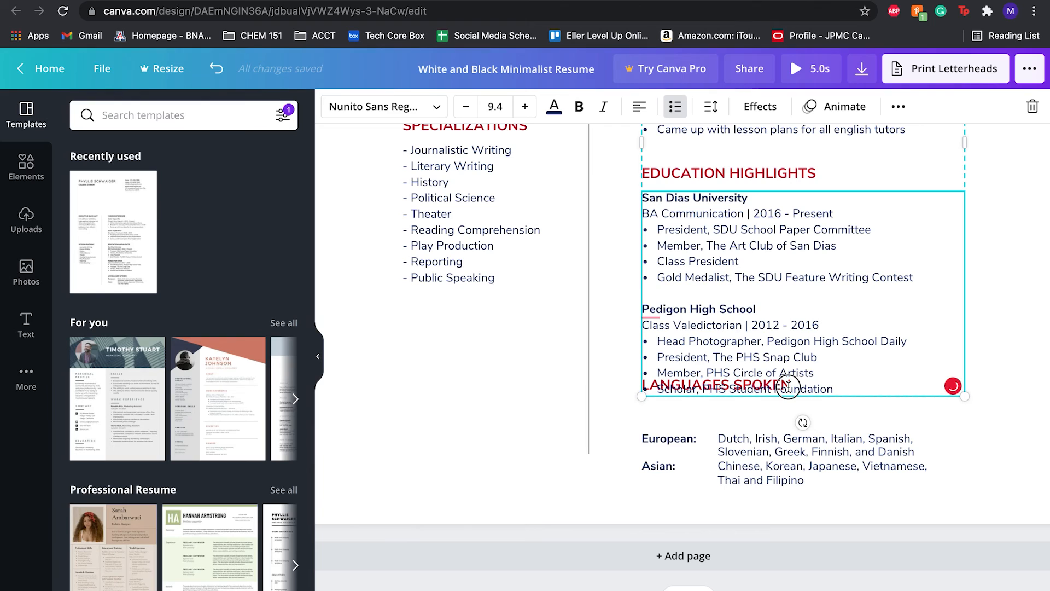
drag(787, 385, 650, 381)
click(650, 381)
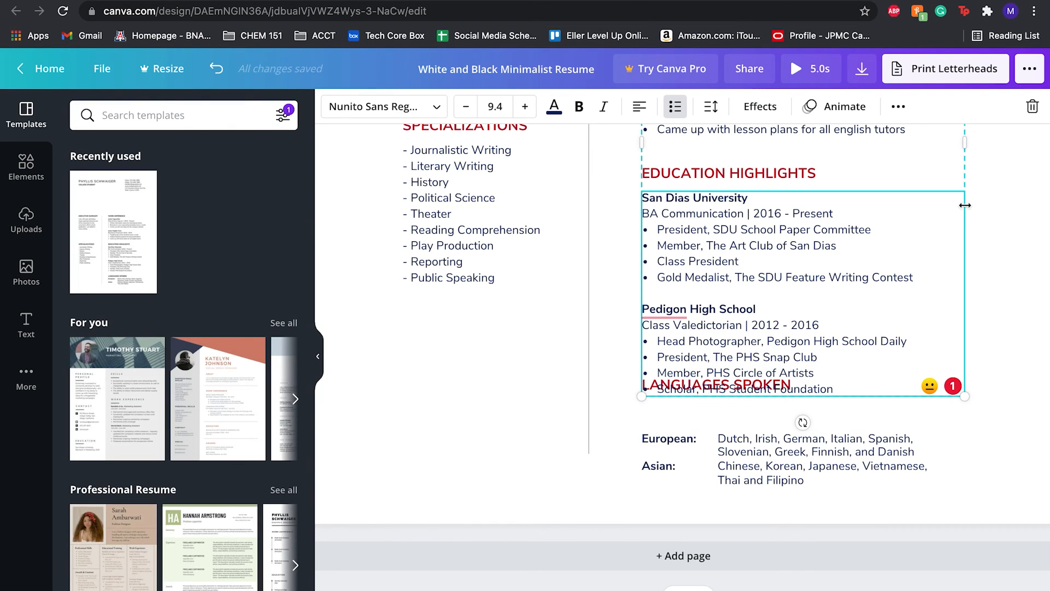
right_click(785, 390)
key(Escape)
triple_click(754, 379)
click(849, 373)
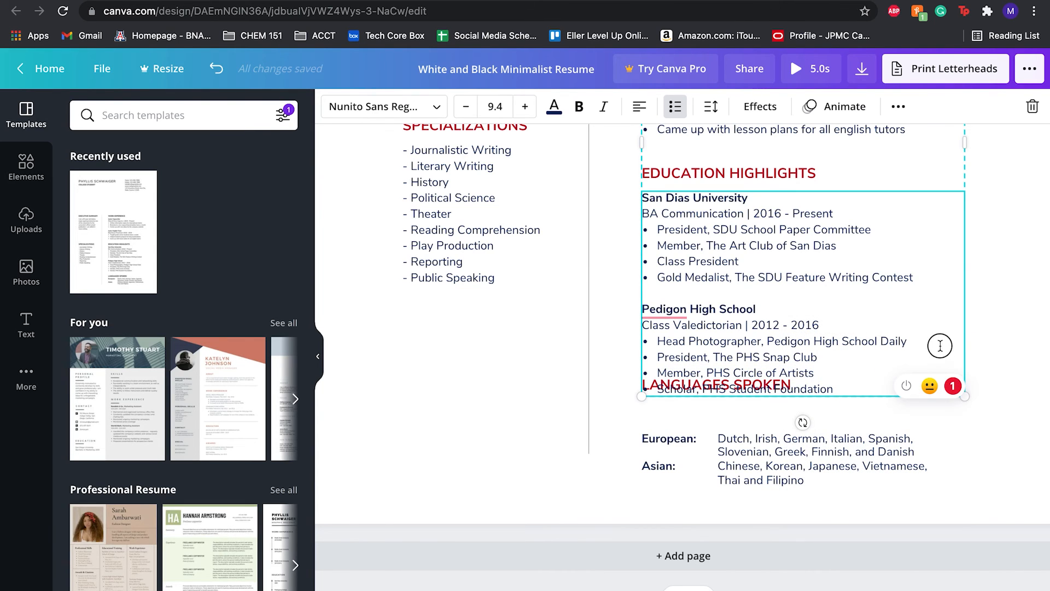
drag(965, 396, 907, 399)
Move the Languages Spoken table up to sit just below its heading.
scroll(907, 399, up, 5)
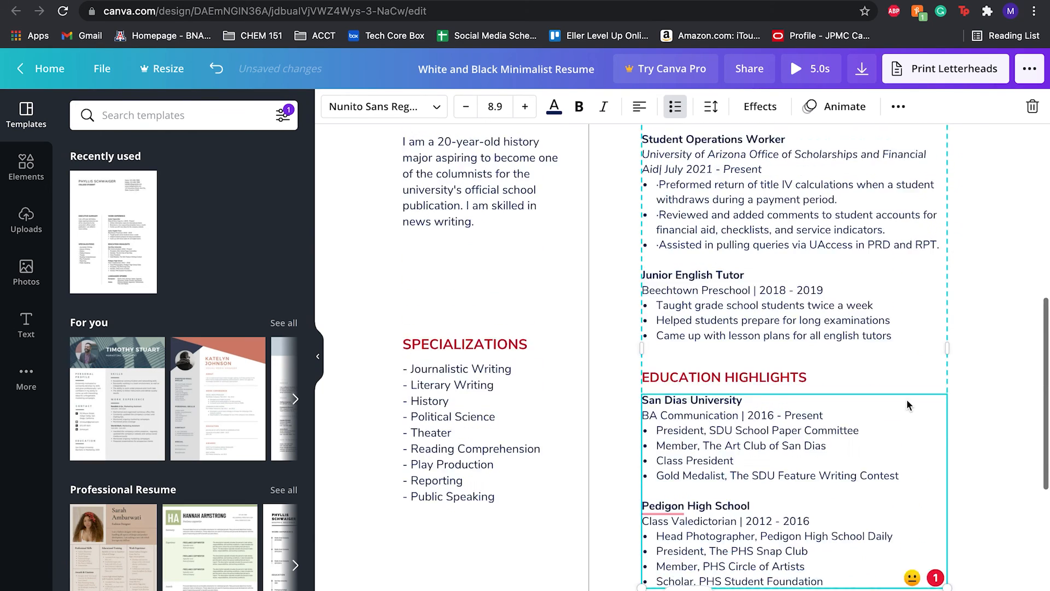
scroll(907, 401, down, 2)
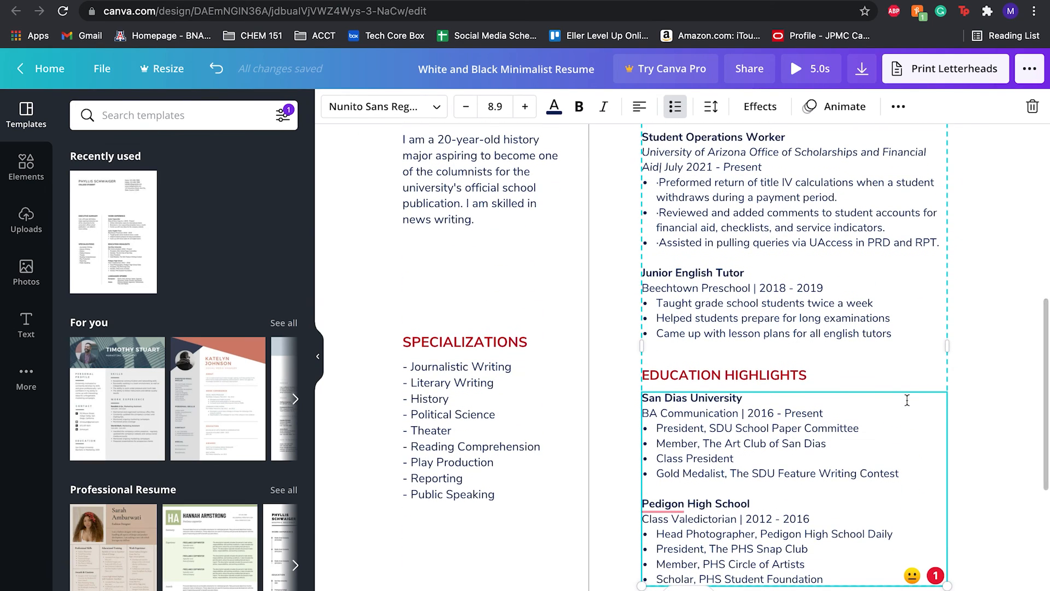
scroll(909, 410, down, 2)
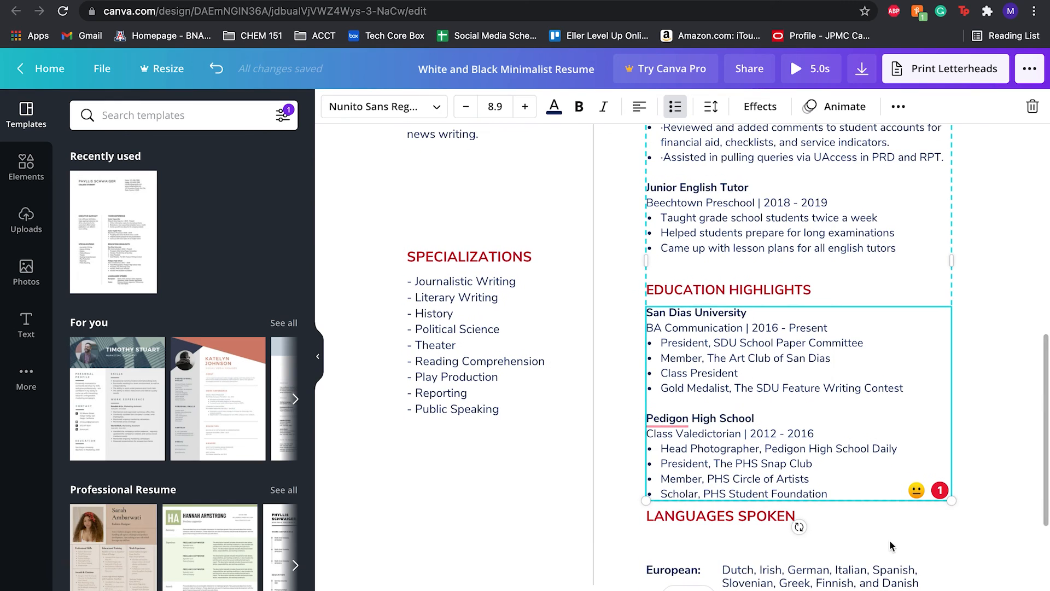
click(888, 549)
scroll(889, 548, down, 2)
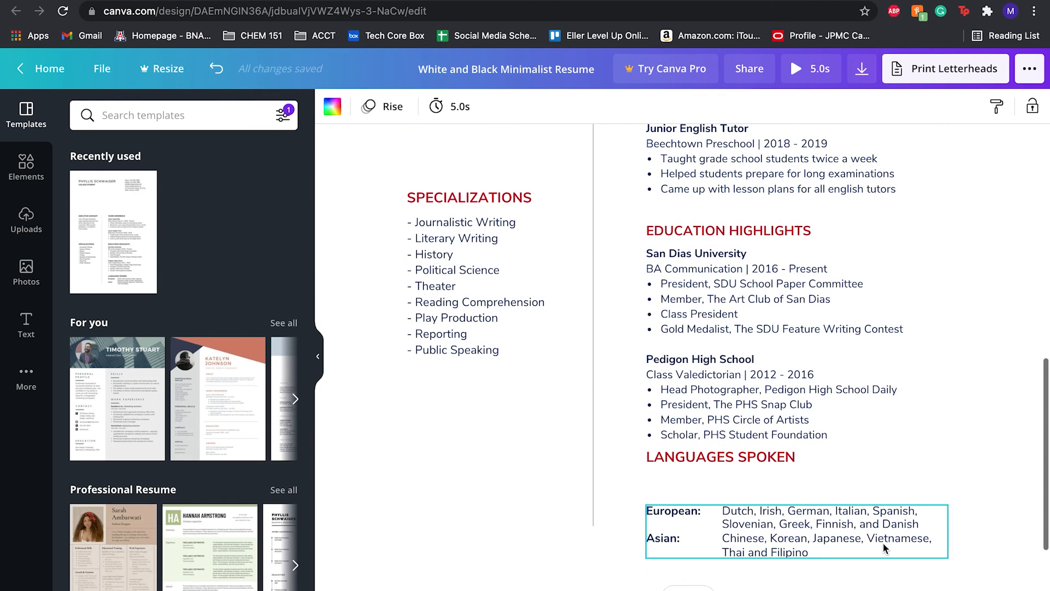
click(880, 545)
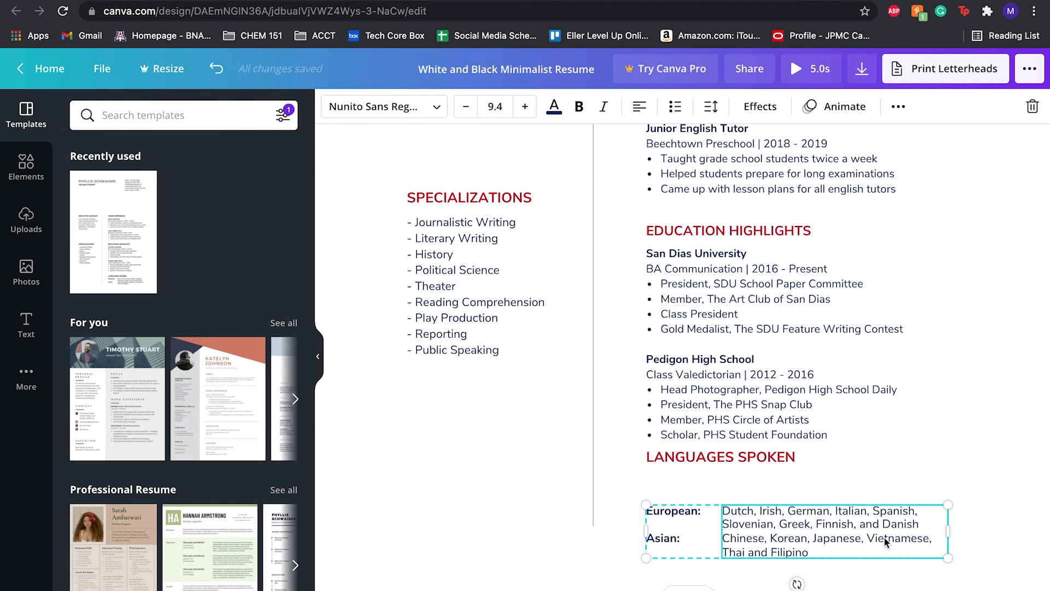
drag(939, 531, 936, 500)
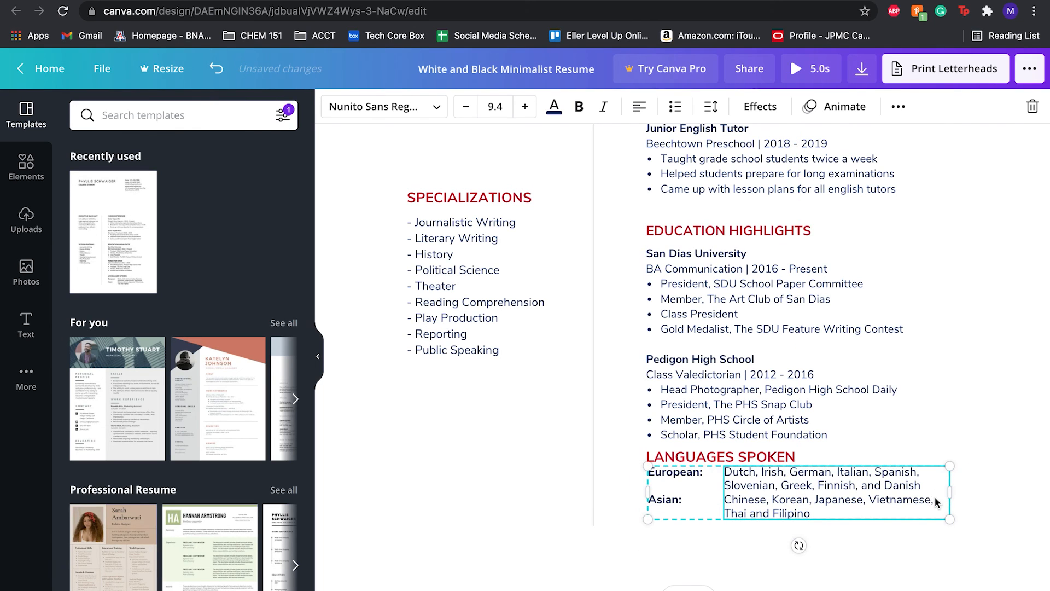
click(891, 557)
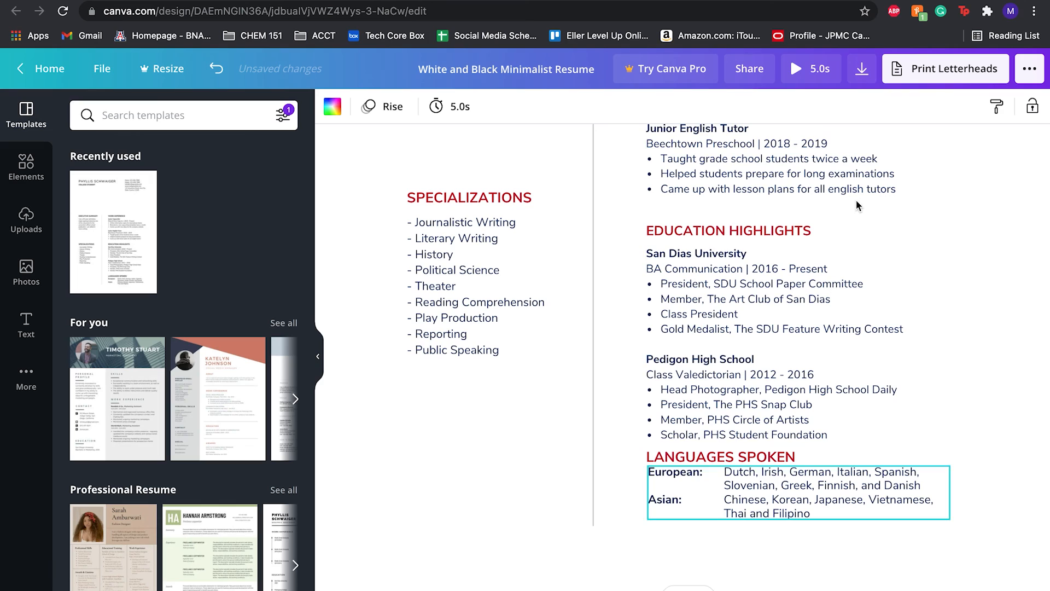
Play the design's animation preview.
click(795, 70)
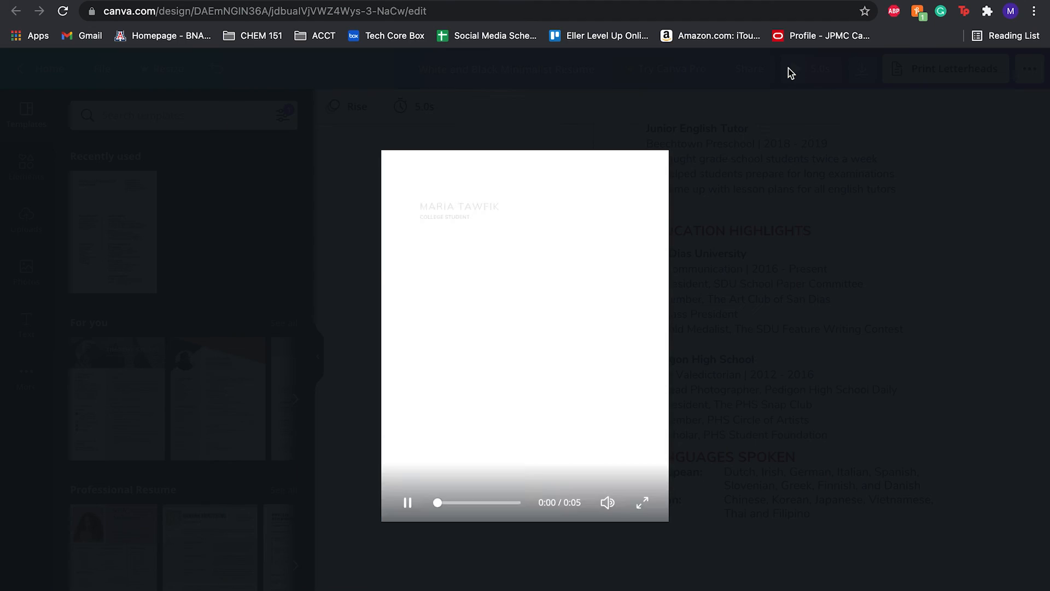